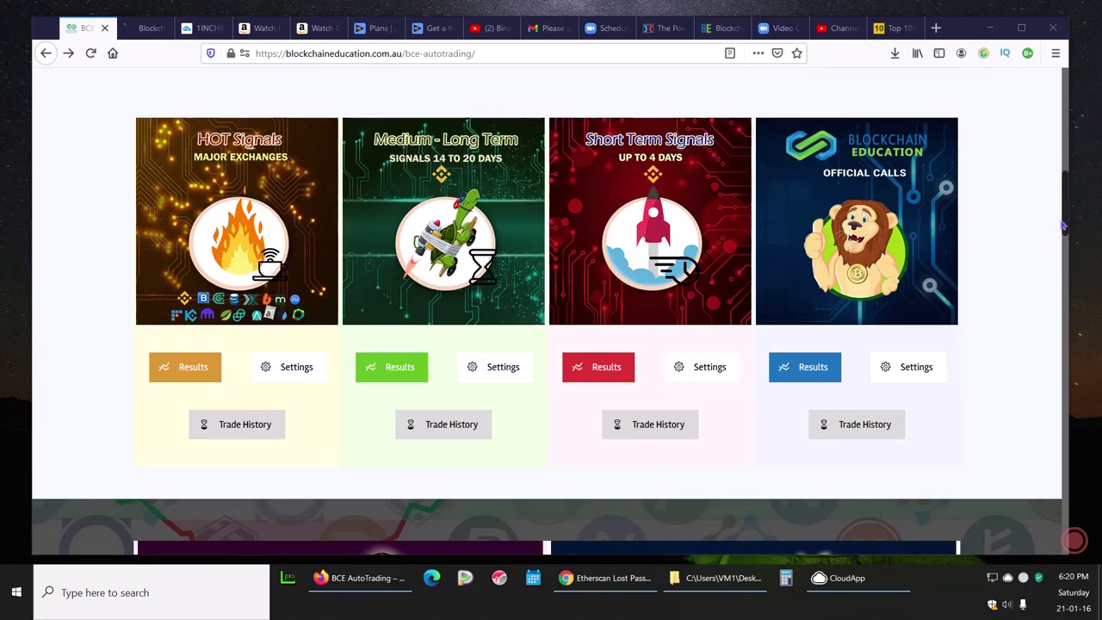
Step: Open the site's Auto Trading section and go to the Spot Auto Trading page
drag(1066, 226, 1064, 104)
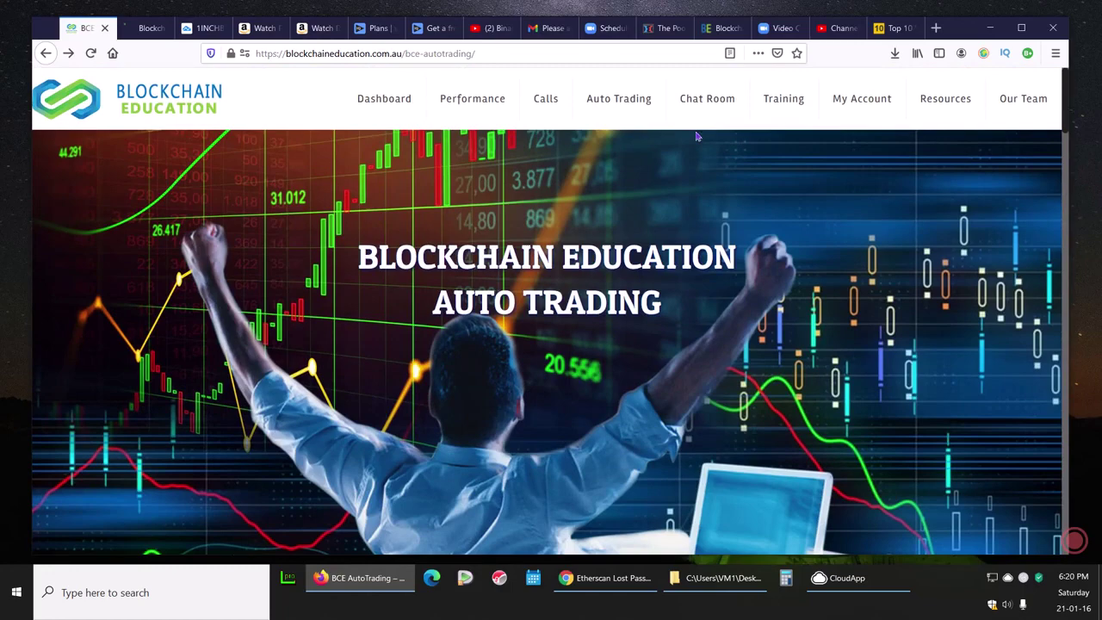
click(621, 100)
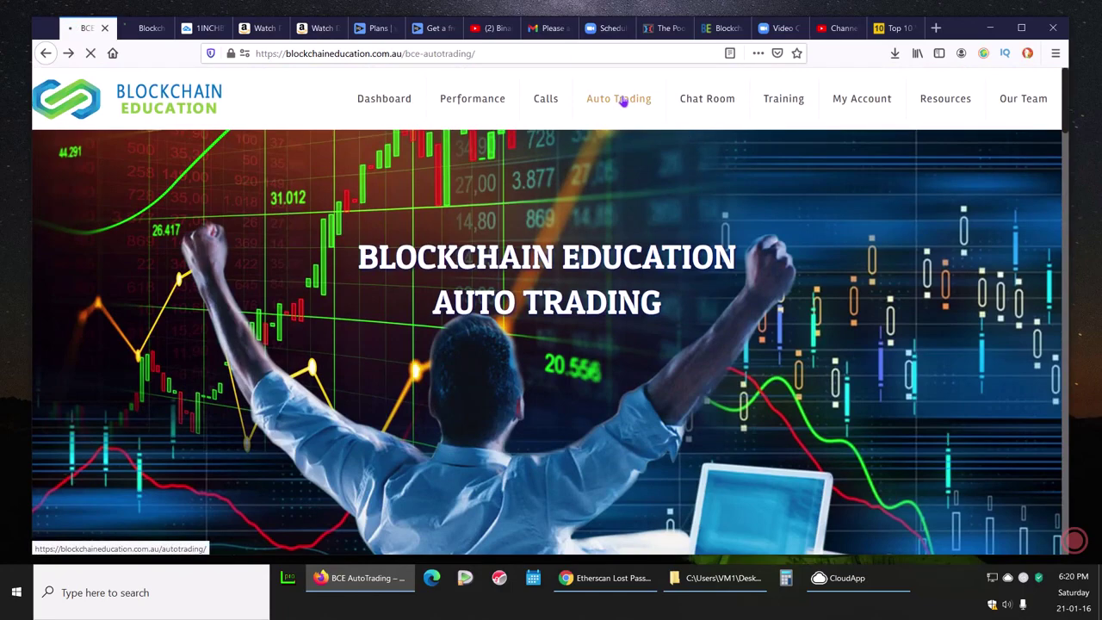
drag(1066, 98, 1066, 169)
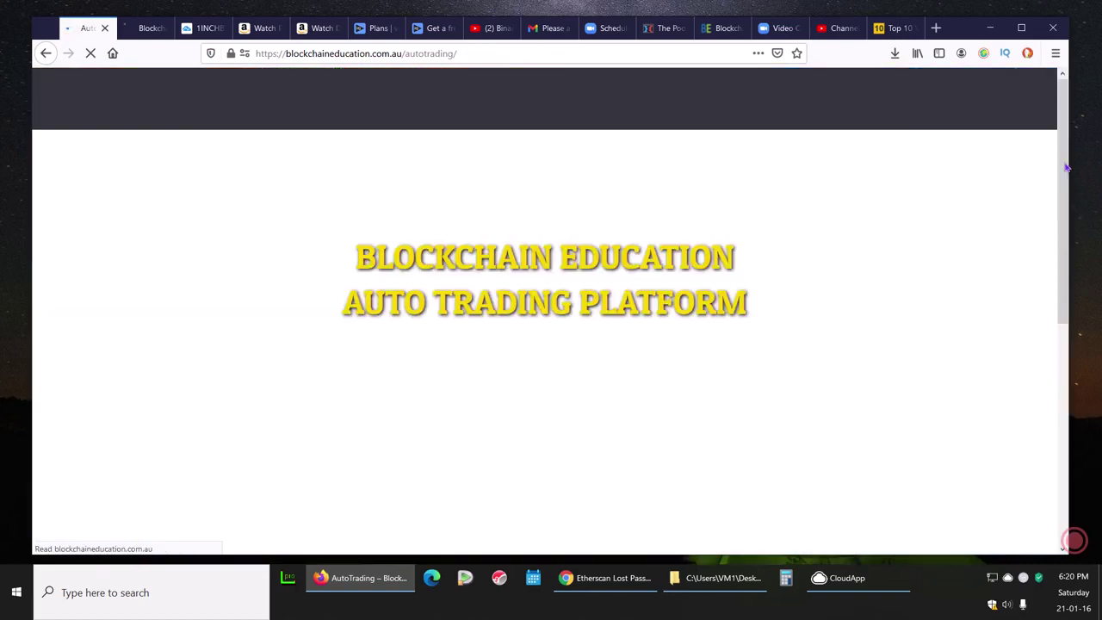
scroll(359, 371, down, 5)
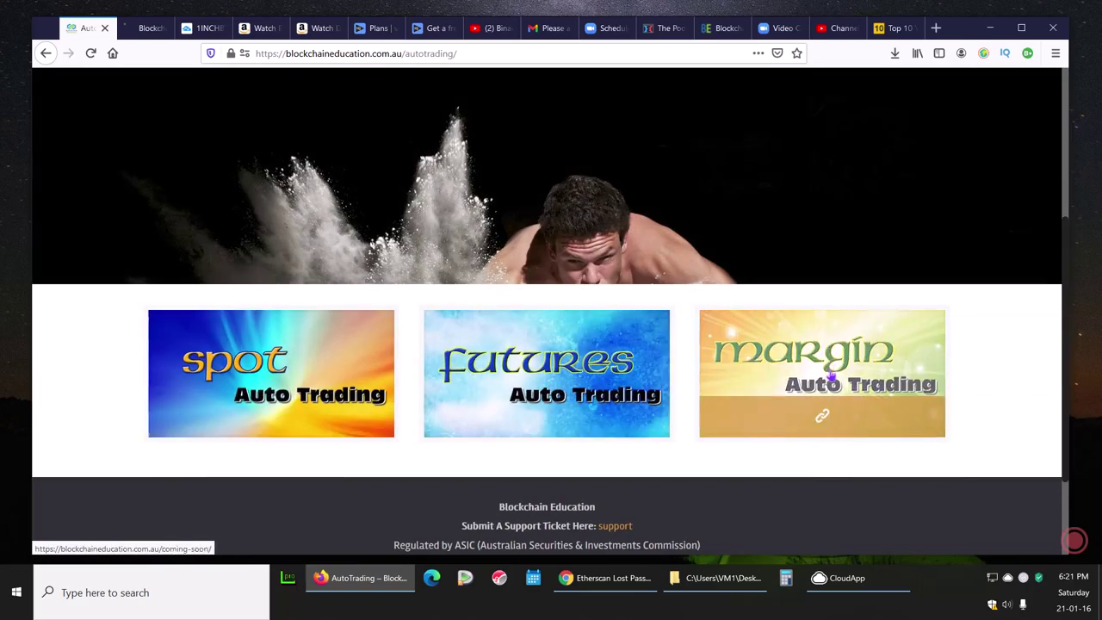
click(280, 371)
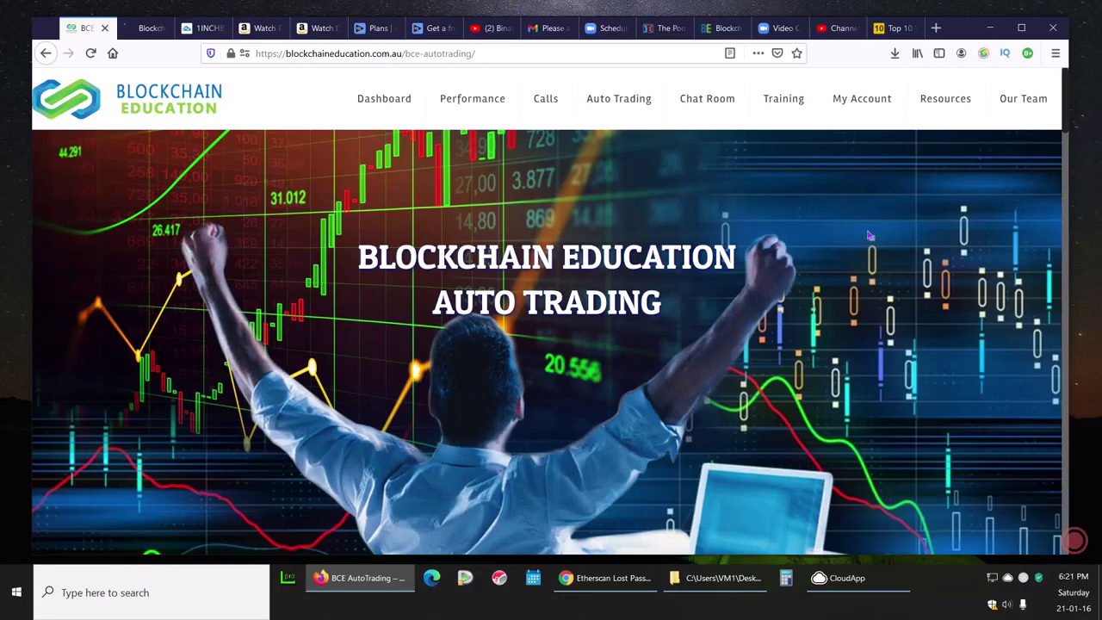
Step: Open the HOT Signals results and examine the newest entries in the live signals table
drag(1070, 113, 1059, 215)
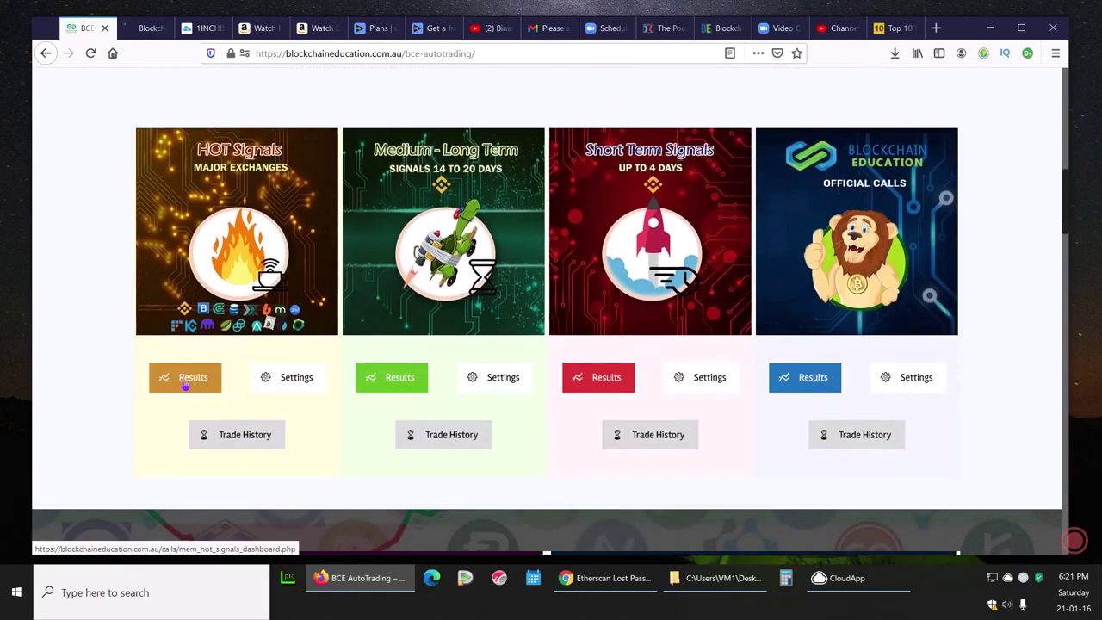
click(184, 384)
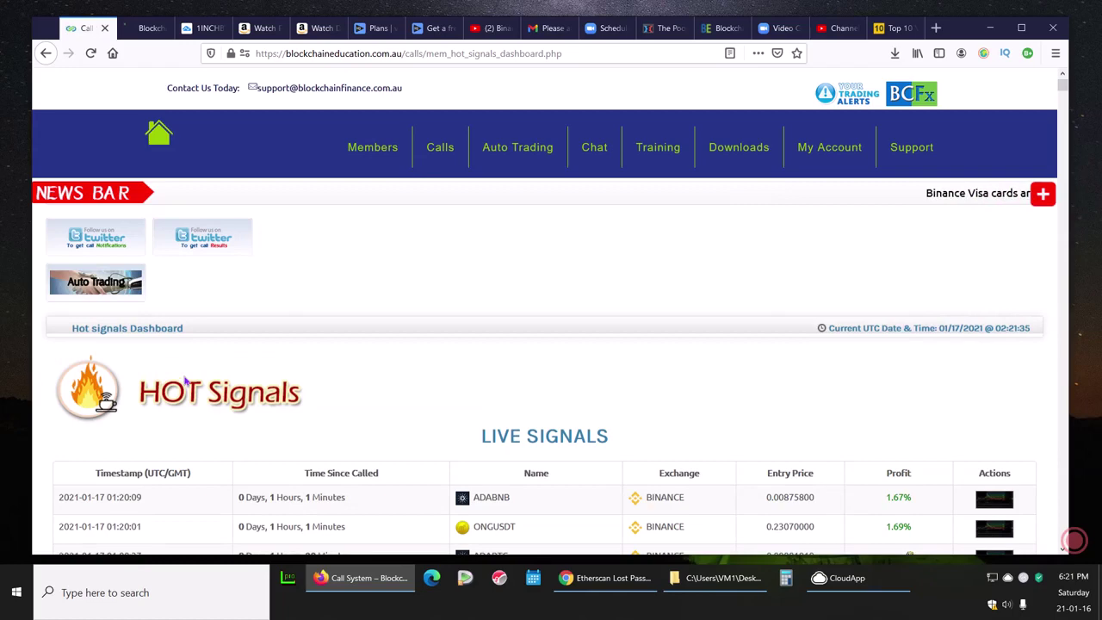
scroll(476, 301, down, 1)
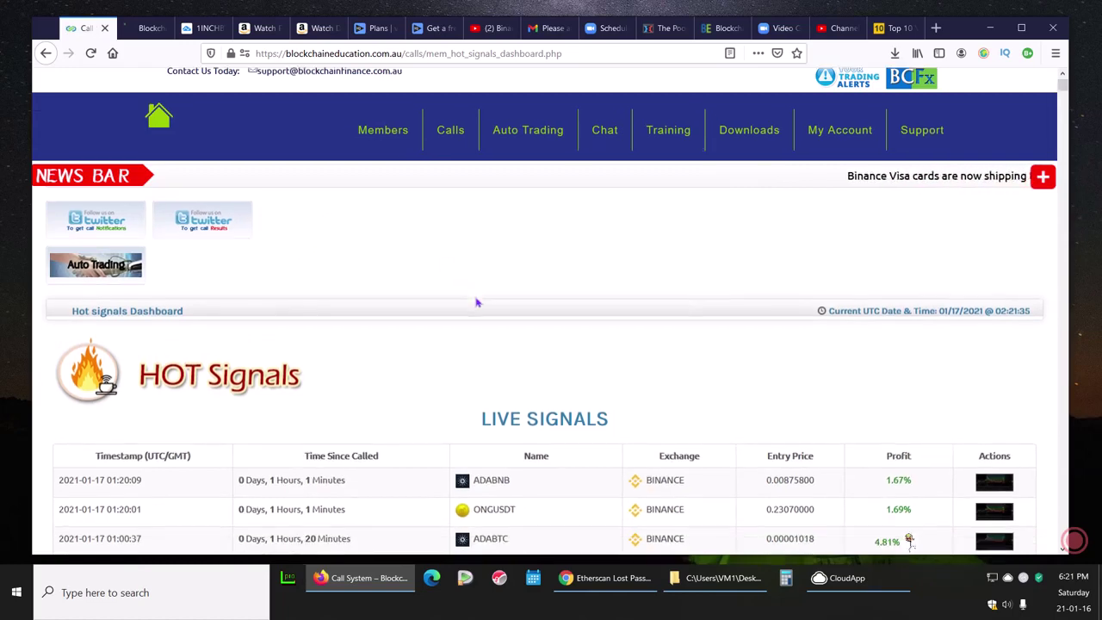
scroll(476, 301, down, 3)
scroll(475, 298, down, 1)
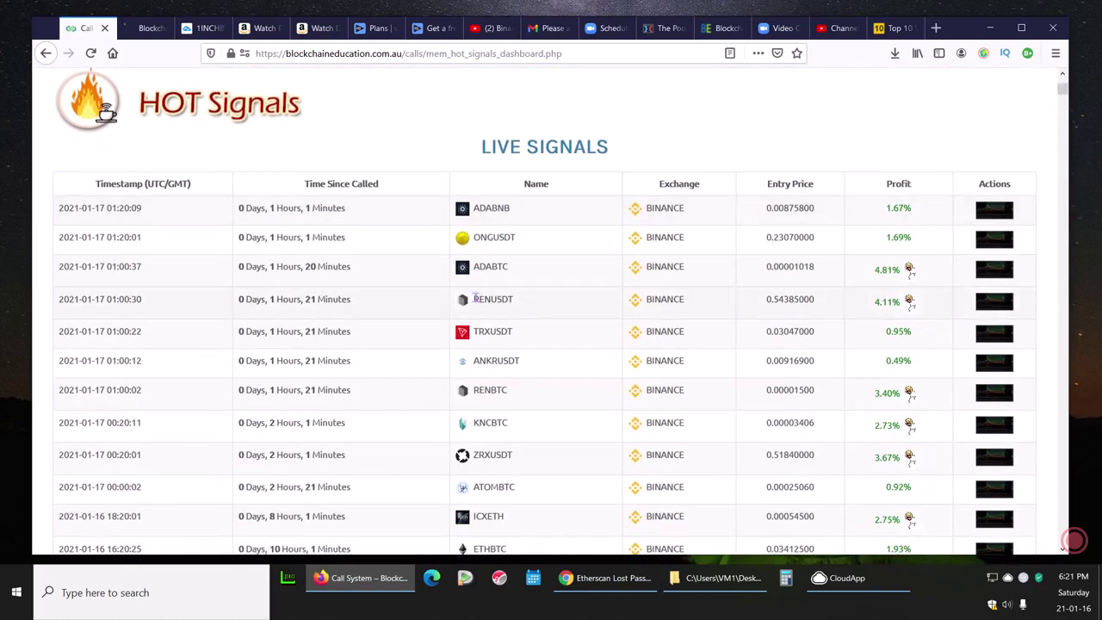
scroll(475, 296, down, 1)
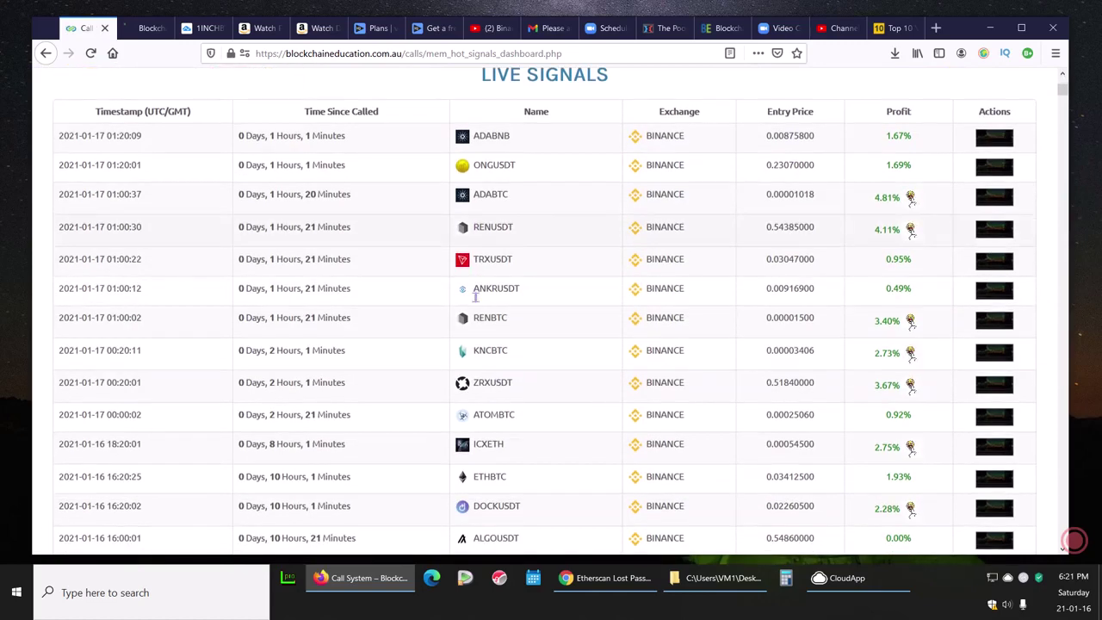
scroll(476, 297, down, 1)
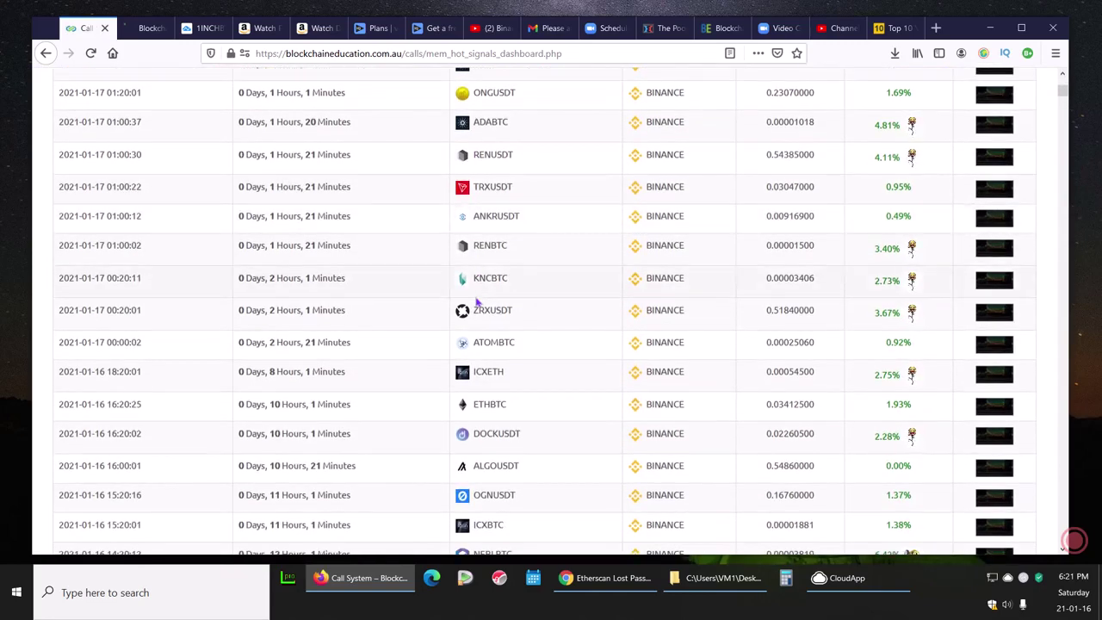
scroll(476, 301, up, 3)
scroll(344, 282, down, 3)
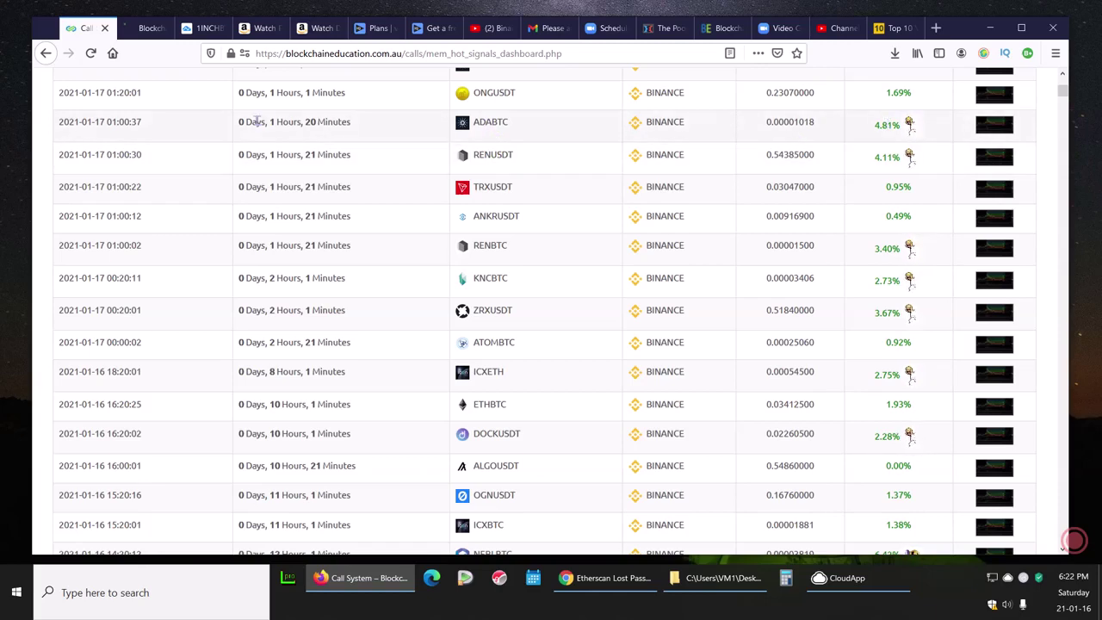
Step: Highlight the timestamp of the NANOUSDT entry in the live signals table
scroll(499, 147, up, 5)
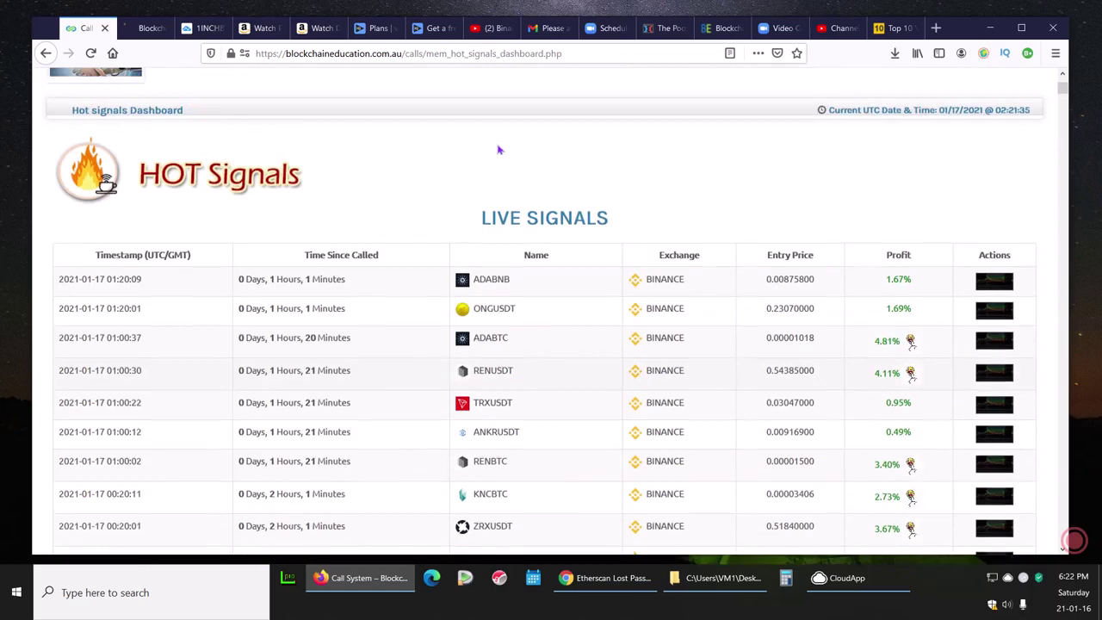
scroll(499, 147, down, 3)
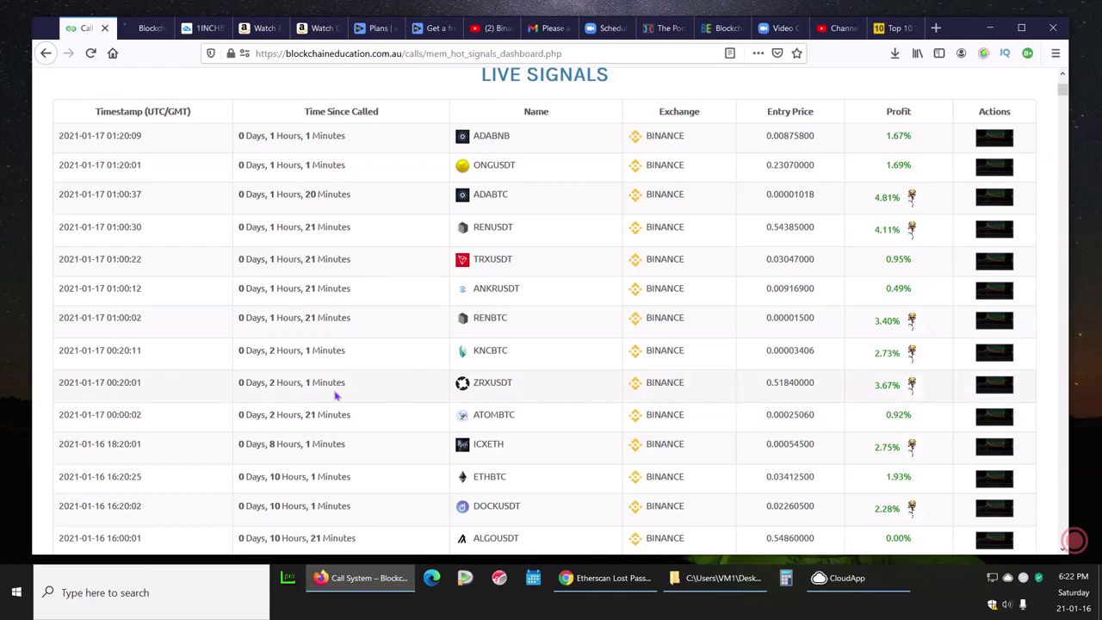
scroll(374, 391, down, 3)
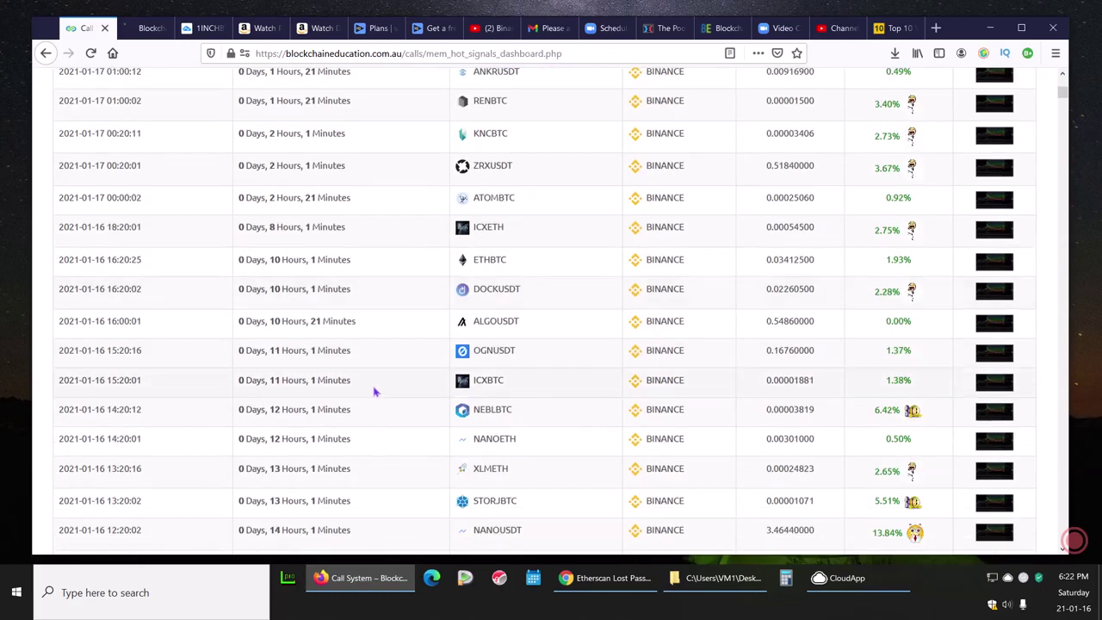
scroll(375, 392, down, 2)
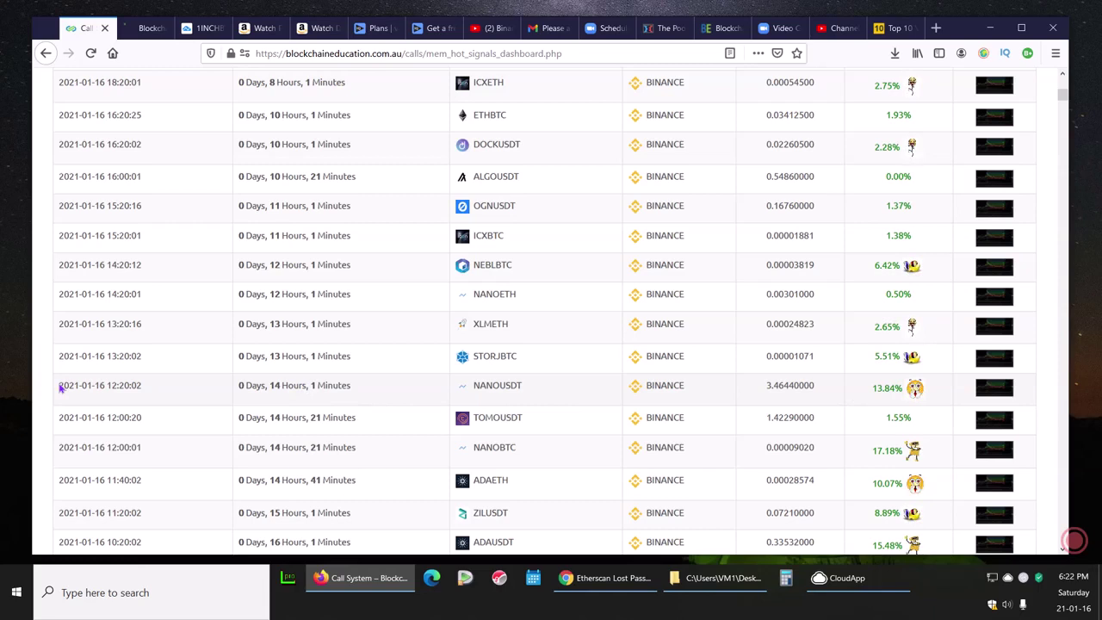
drag(60, 389, 146, 388)
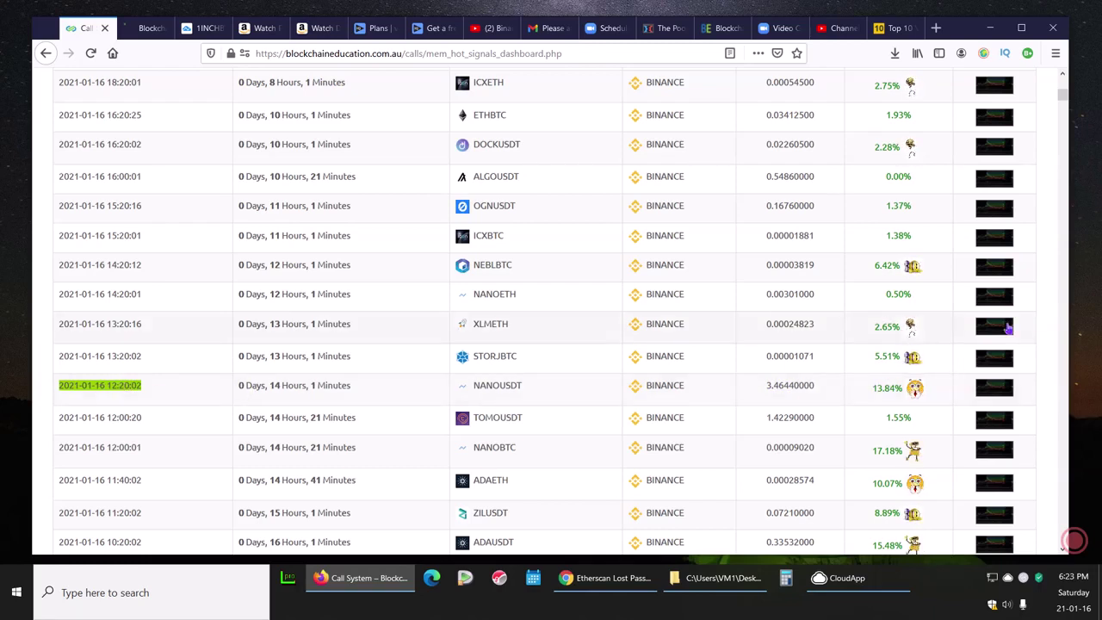
Step: Examine the profits of the HOT signals called up to about three days ago, comparing them with the recent ones
scroll(377, 395, down, 5)
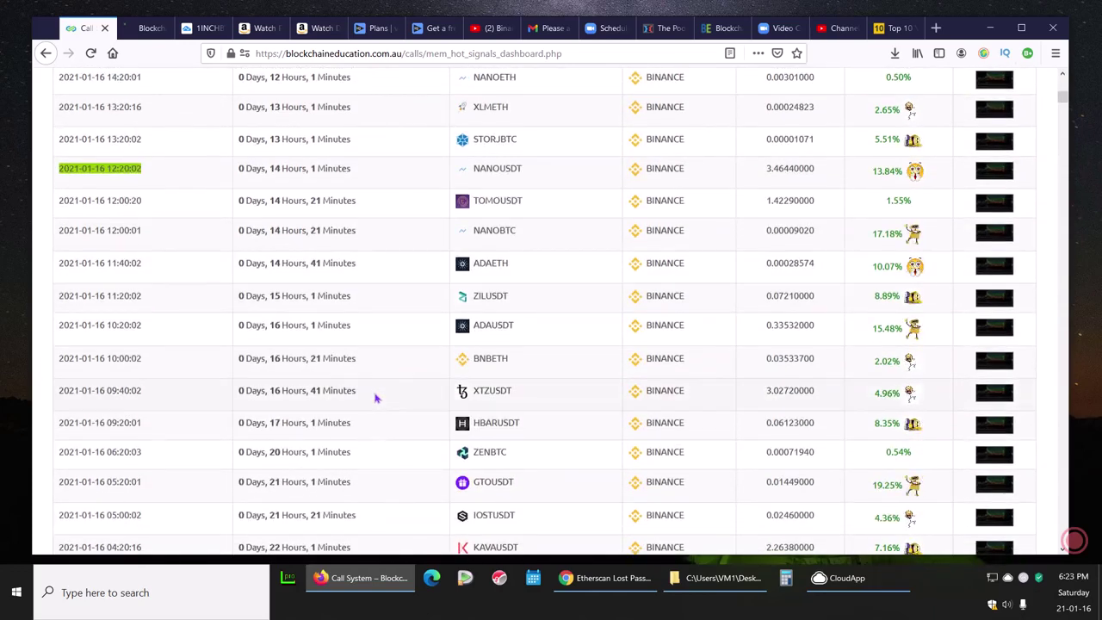
scroll(376, 397, down, 10)
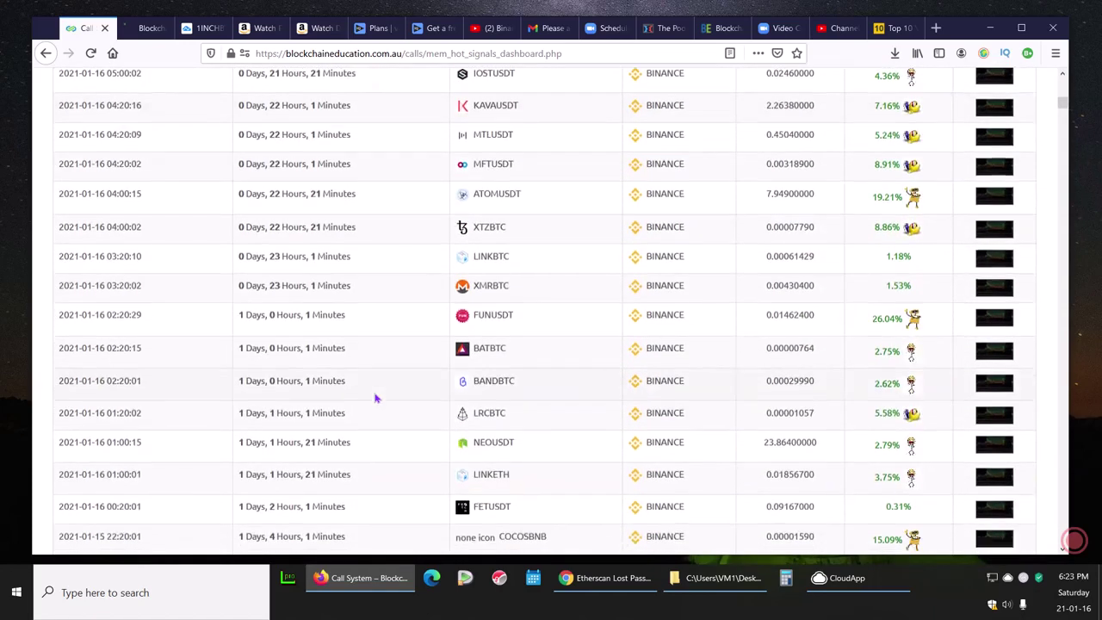
scroll(375, 398, down, 15)
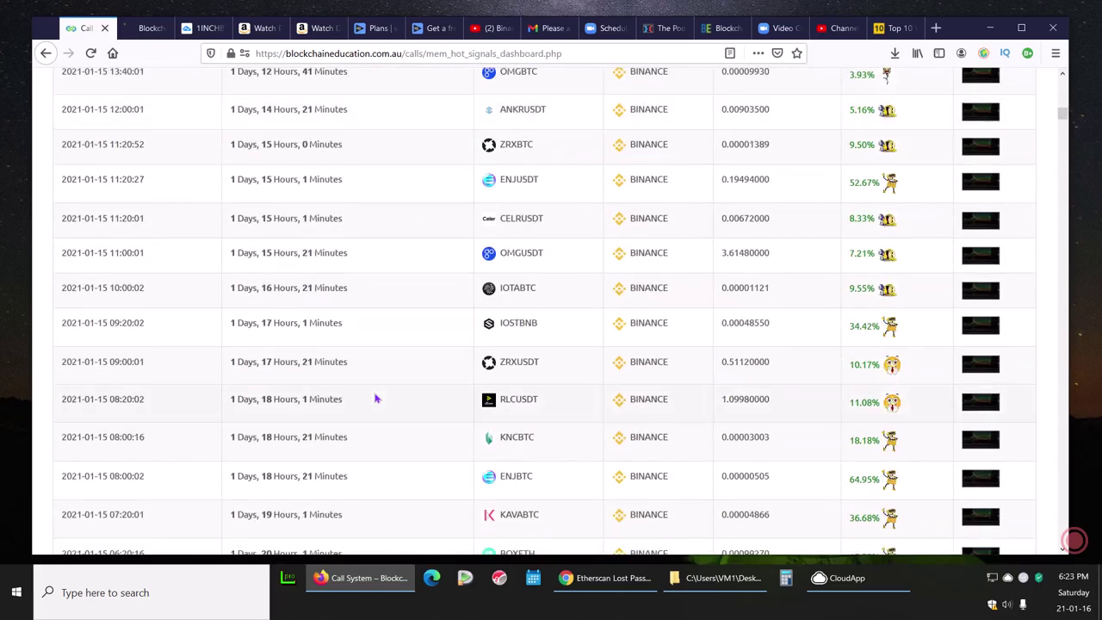
scroll(376, 398, up, 3)
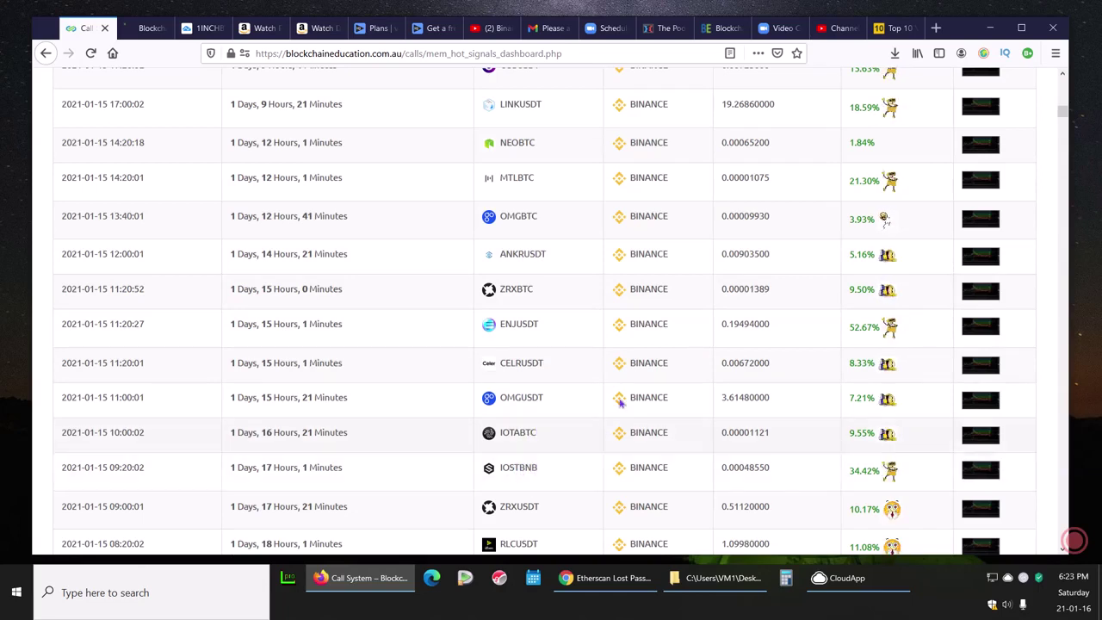
scroll(577, 381, down, 2)
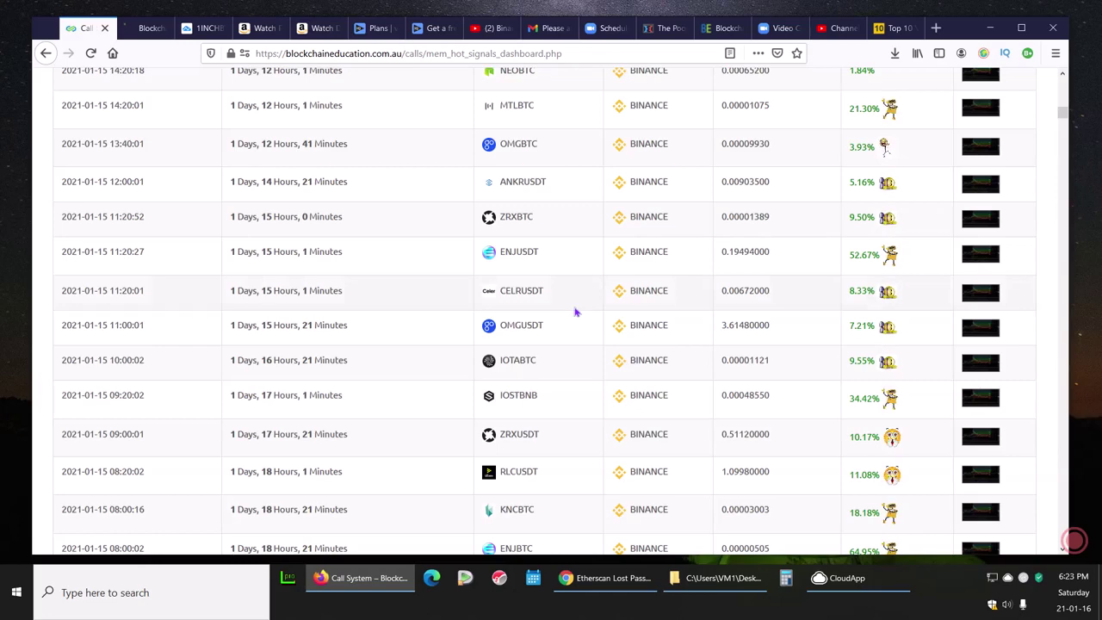
drag(1064, 112, 1062, 134)
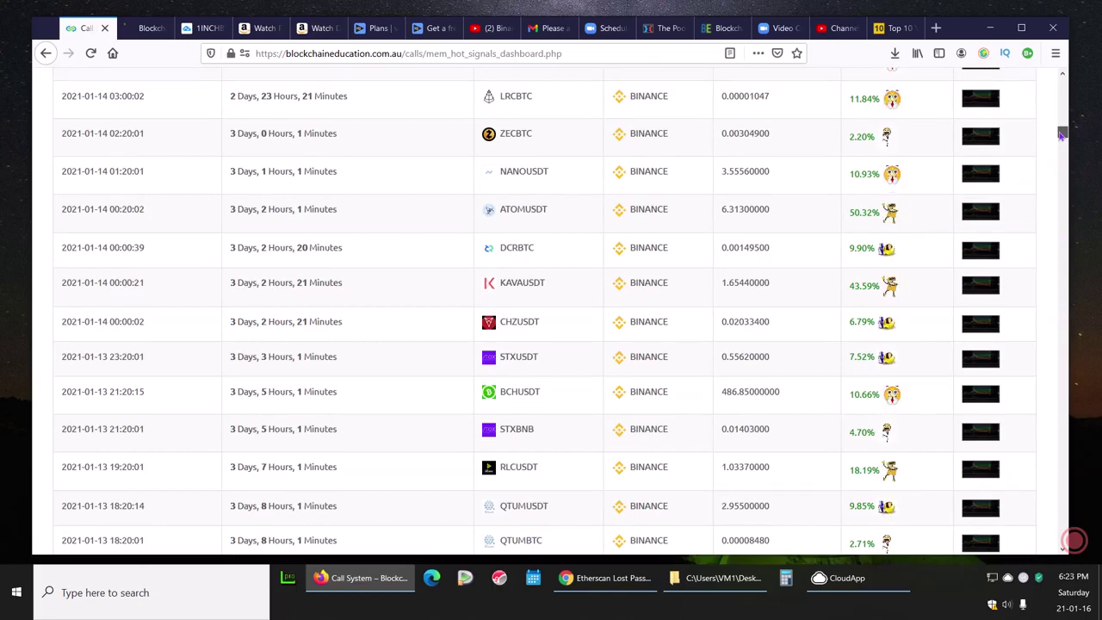
scroll(1062, 135, down, 3)
scroll(1061, 135, down, 6)
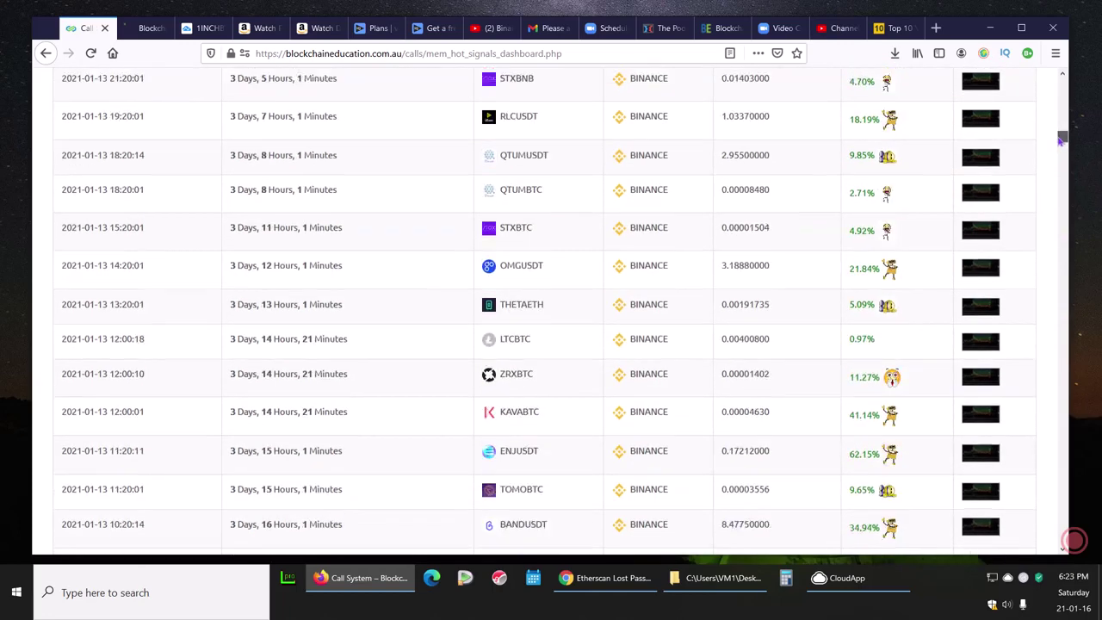
scroll(1061, 135, up, 6)
drag(1061, 136, 1061, 129)
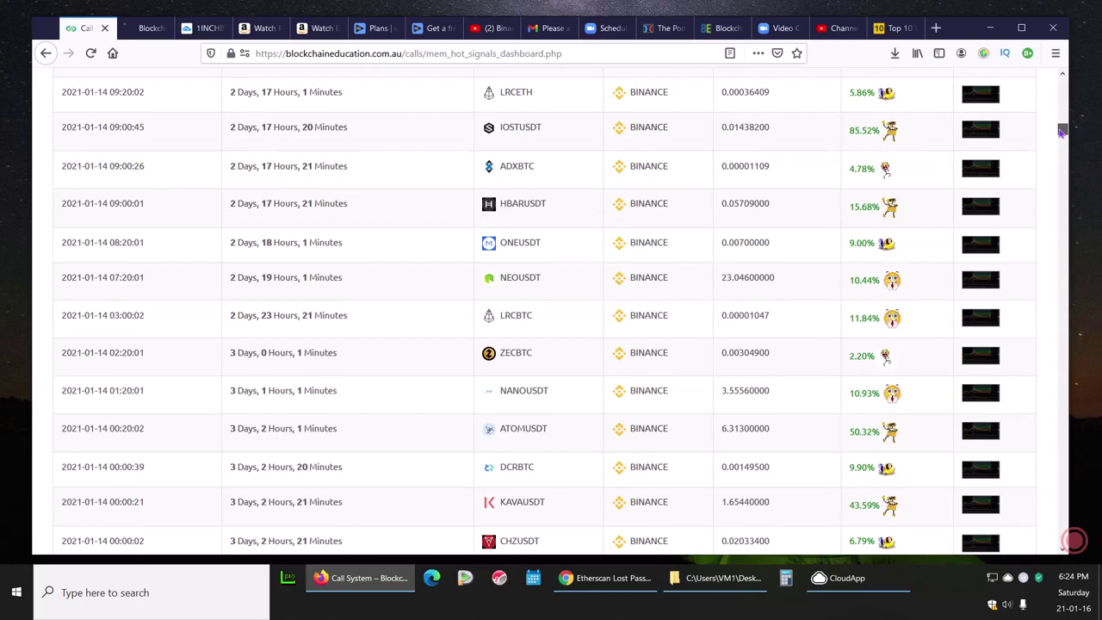
drag(1061, 129, 1065, 99)
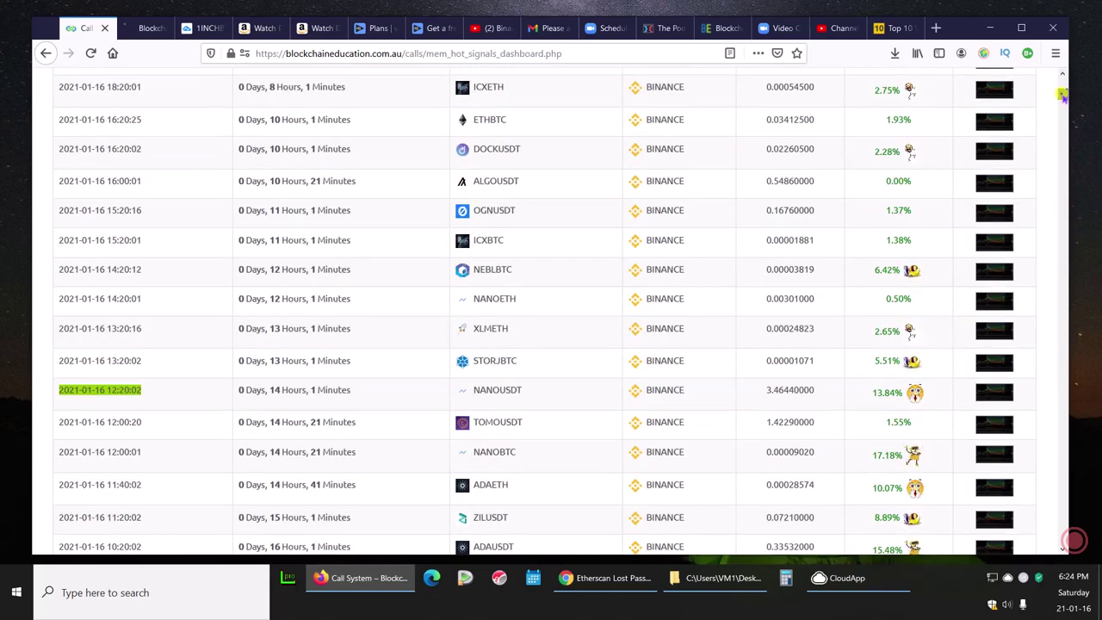
Step: Examine how signal profits develop with age, from calls one day old to calls about eight days old
drag(1063, 97, 1062, 114)
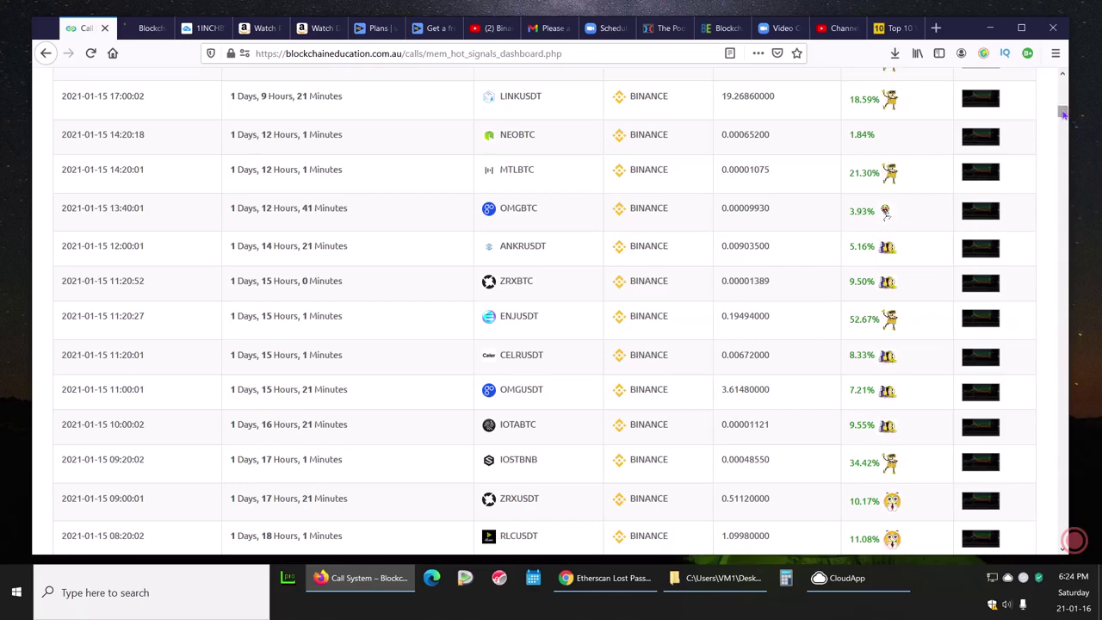
click(1063, 118)
scroll(1063, 119, down, 2)
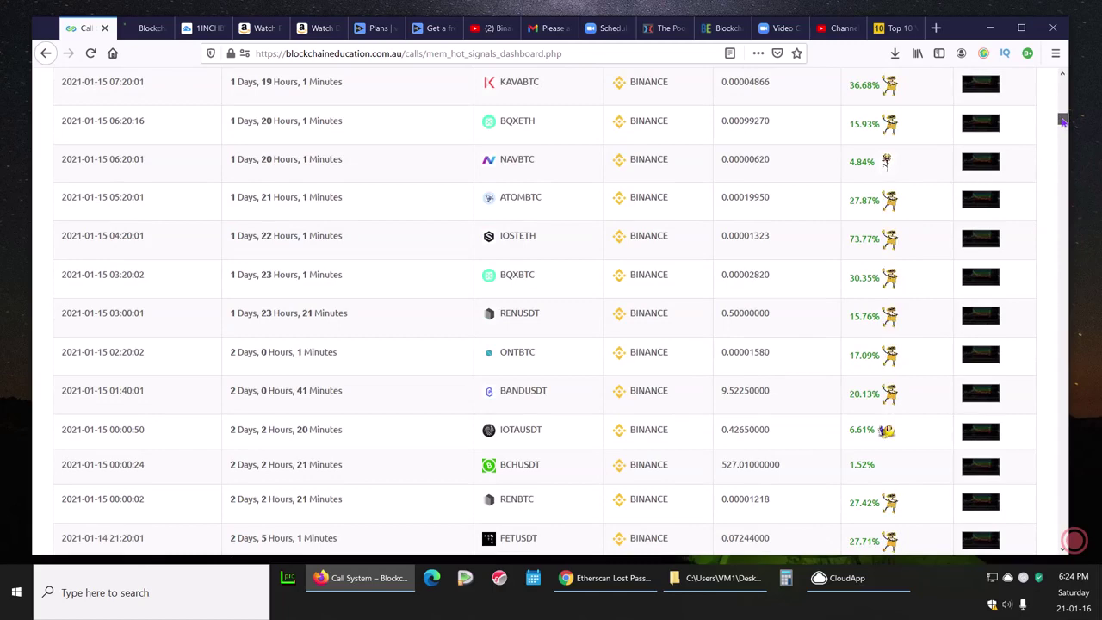
scroll(1063, 121, down, 1)
scroll(1063, 123, down, 2)
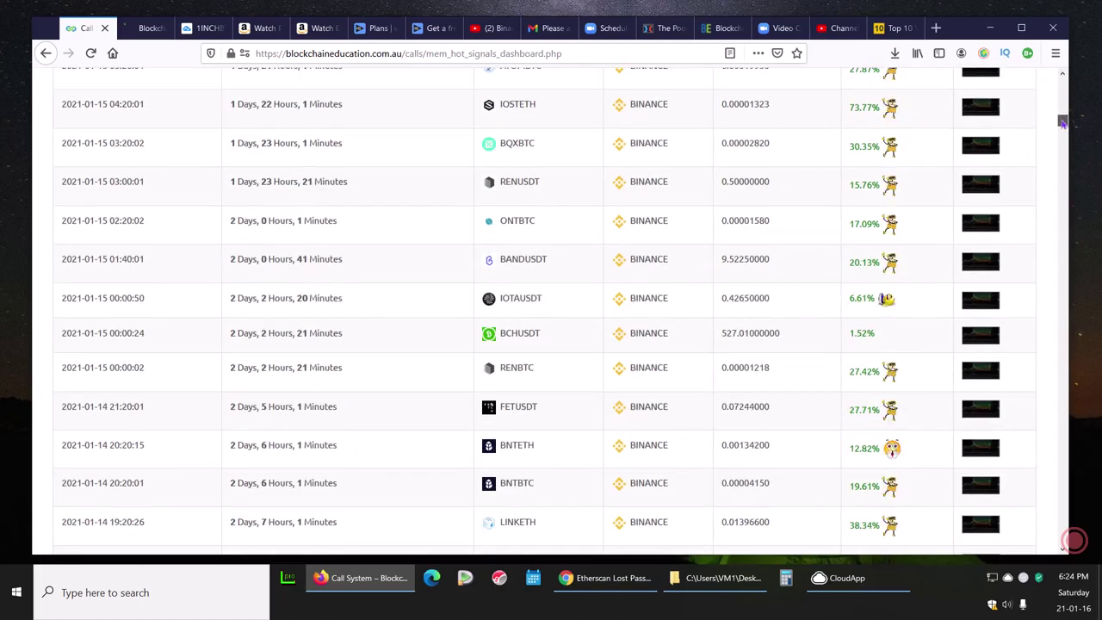
drag(1063, 123, 1063, 132)
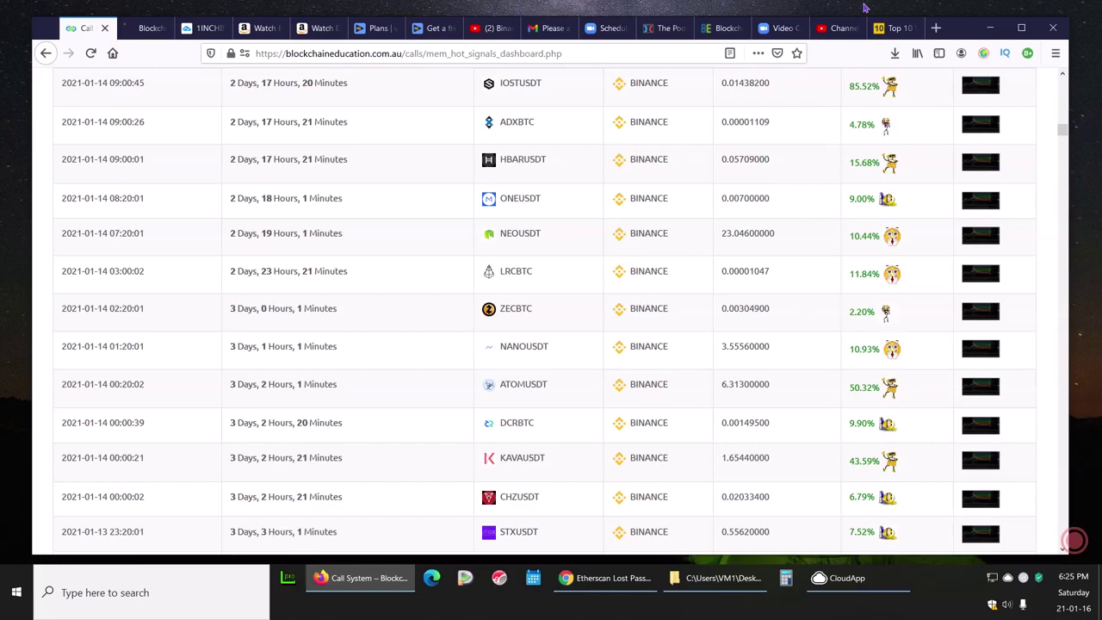
drag(1062, 130, 1046, 224)
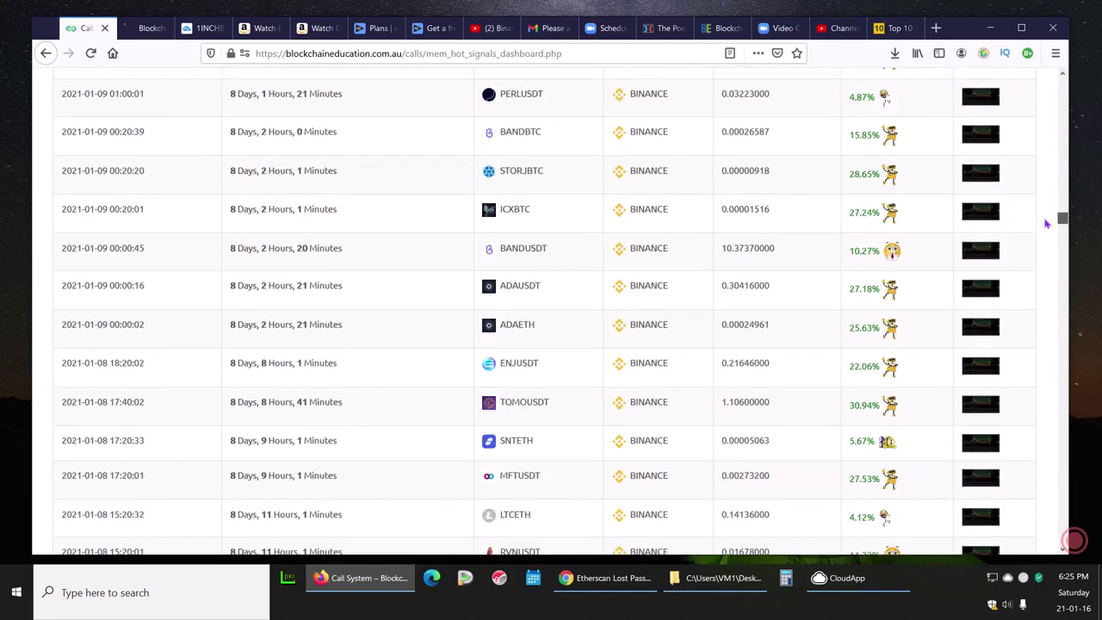
scroll(1046, 224, down, 3)
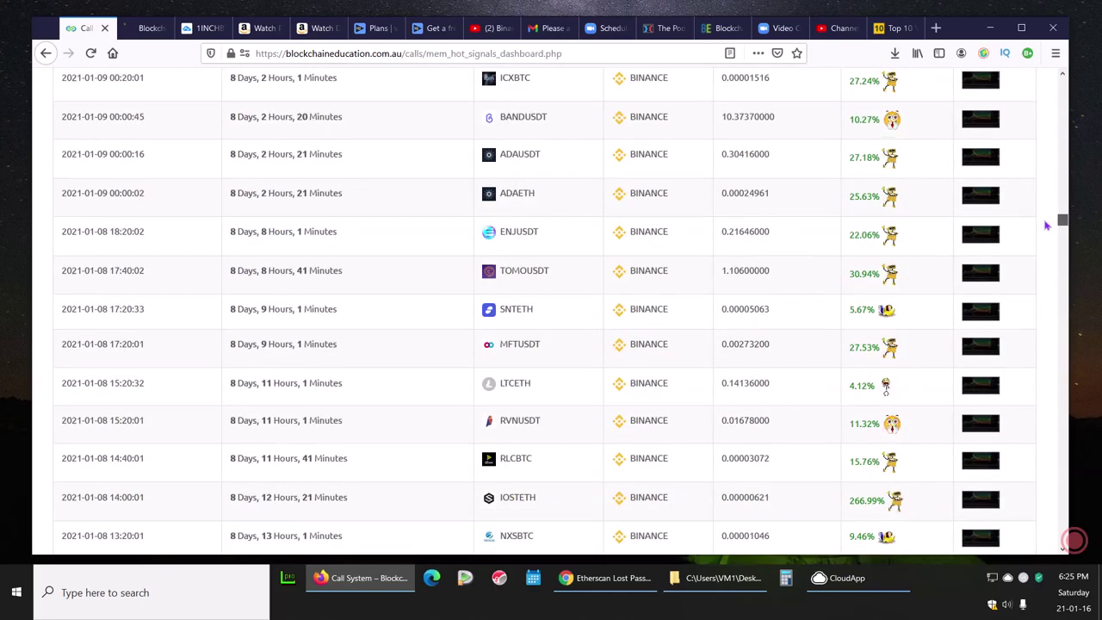
scroll(1045, 224, down, 3)
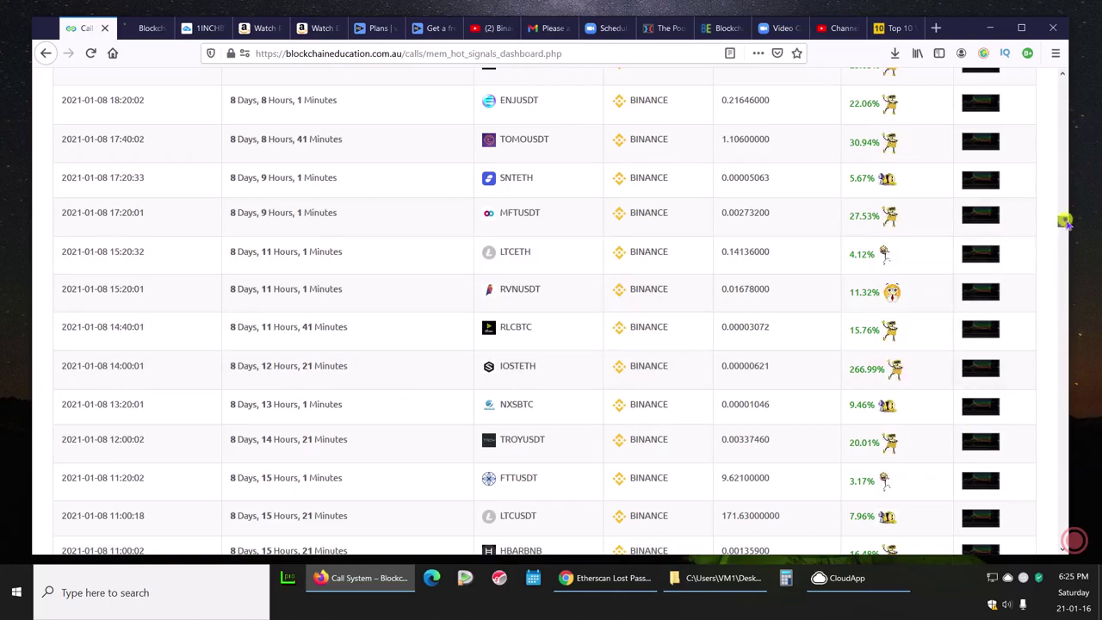
Step: Reload the HOT Signals dashboard and return to the auto trading page with the signal types
mouse_move(1062, 222)
mouse_down()
mouse_move(1064, 178)
mouse_move(1063, 211)
mouse_up()
click(91, 53)
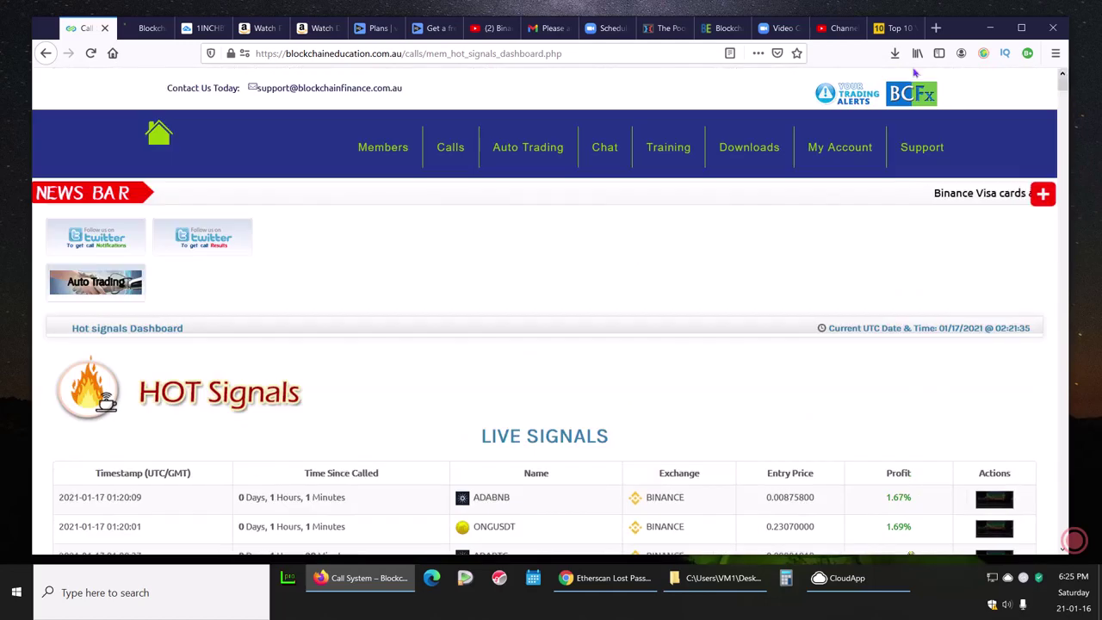
click(45, 52)
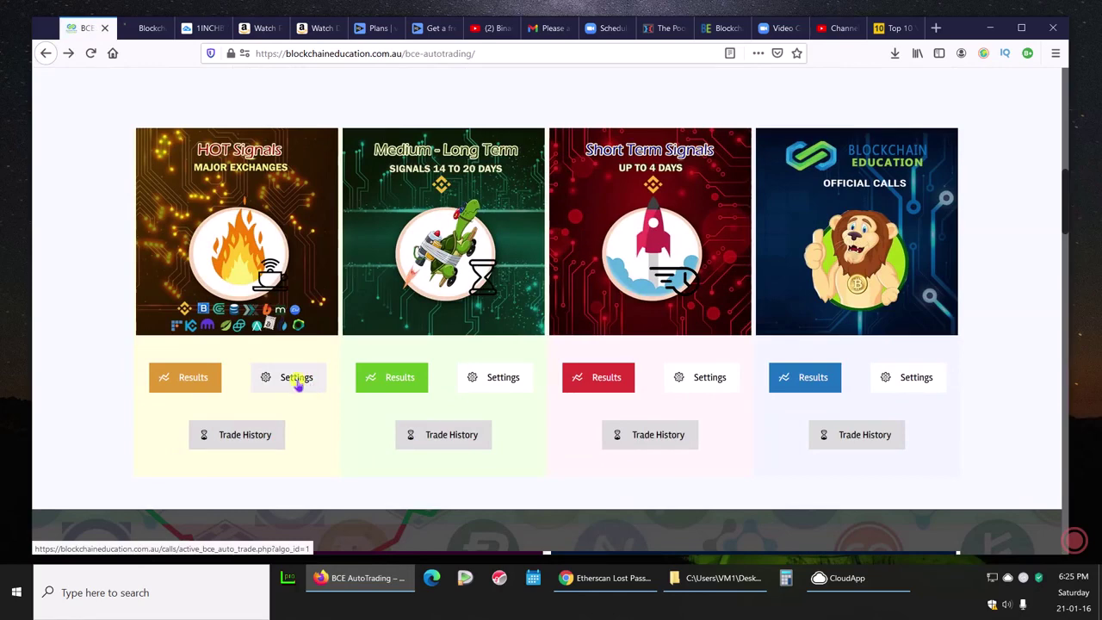
Step: Open the HOT Signals settings and activate auto trading for this signal type
click(296, 385)
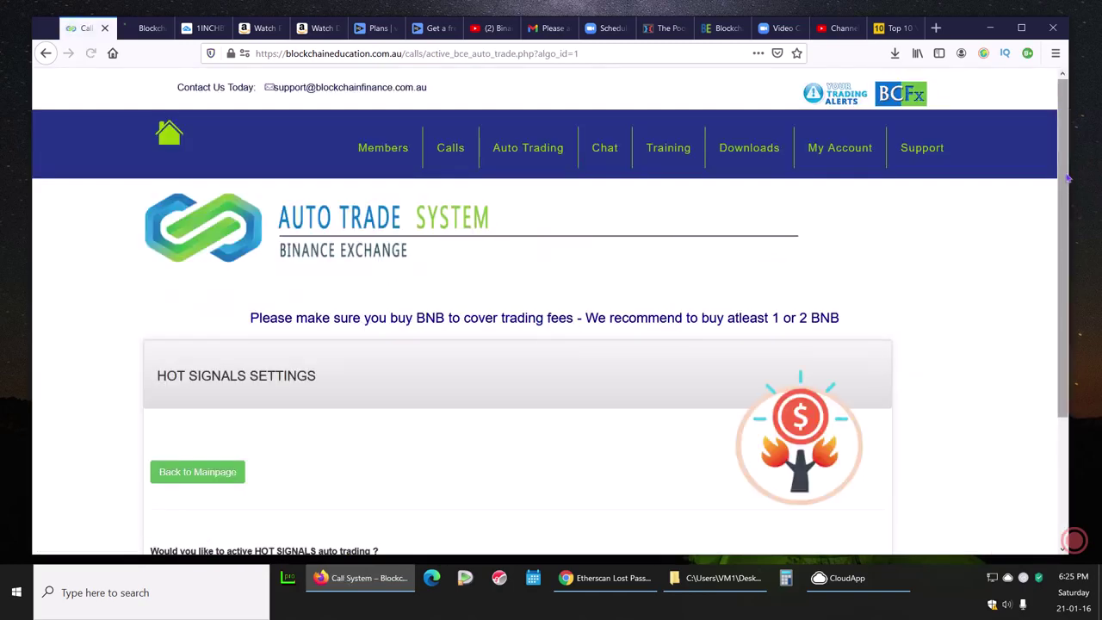
scroll(1064, 175, down, 3)
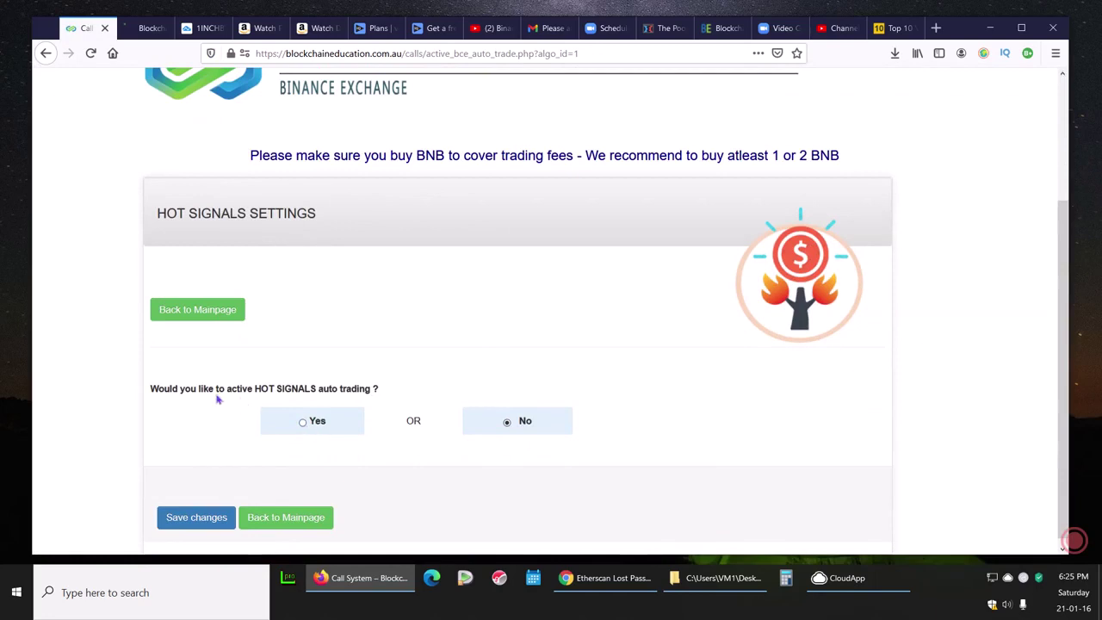
click(302, 421)
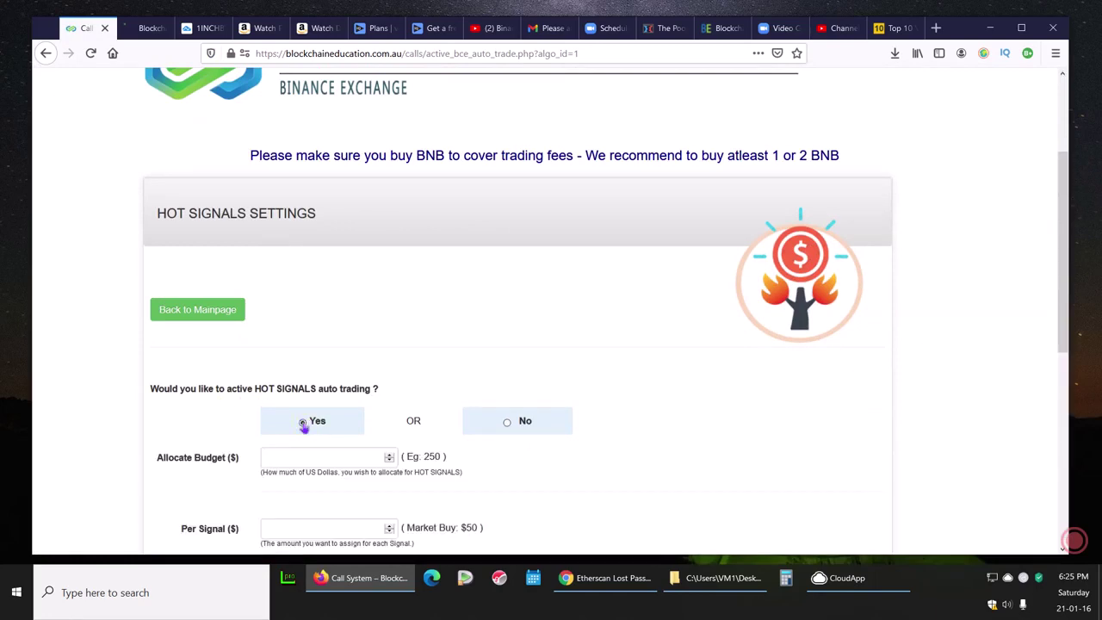
scroll(1067, 185, down, 3)
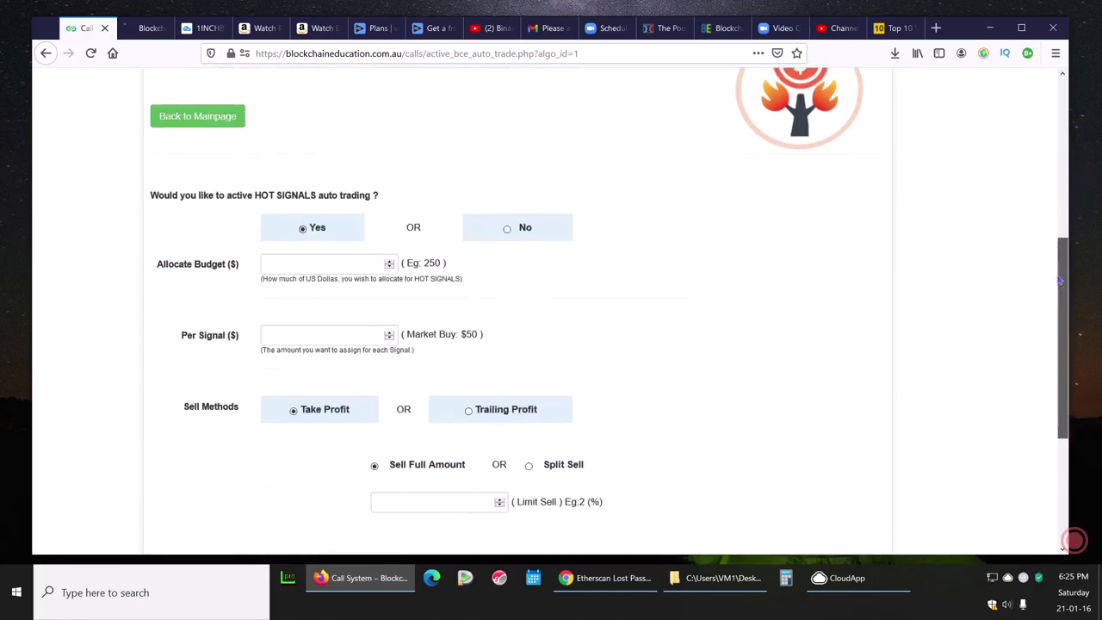
Step: Set the allocated budget for HOT Signals to 500 dollars
click(347, 233)
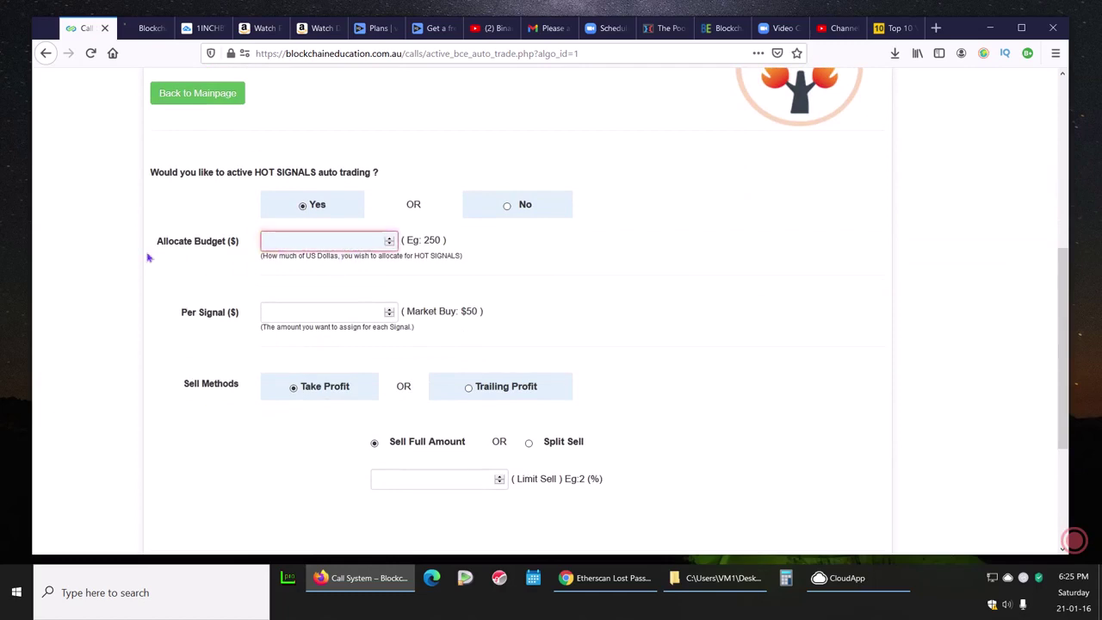
drag(160, 247, 231, 247)
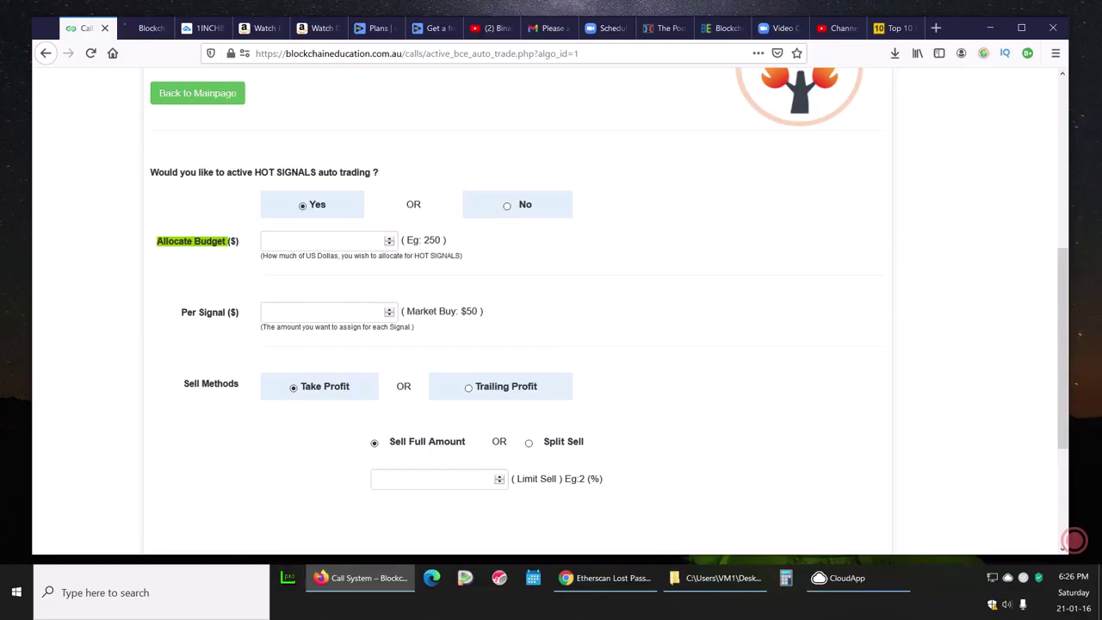
click(264, 241)
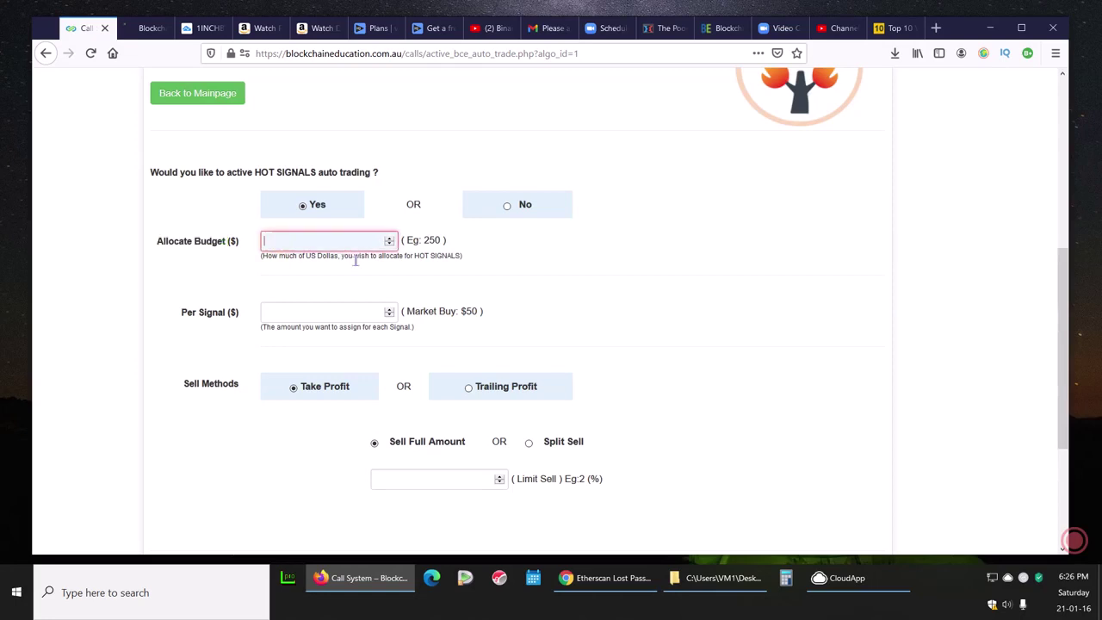
text(500)
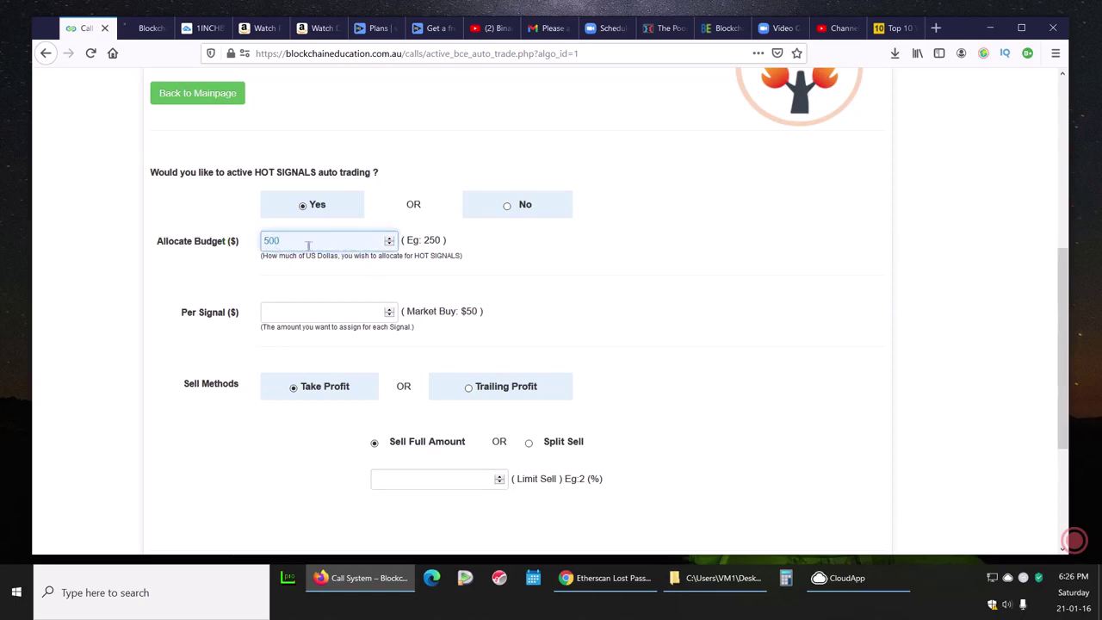
drag(285, 241, 261, 241)
Step: Set the per-signal amount to 40 dollars and the allocated budget to 550 dollars
click(275, 312)
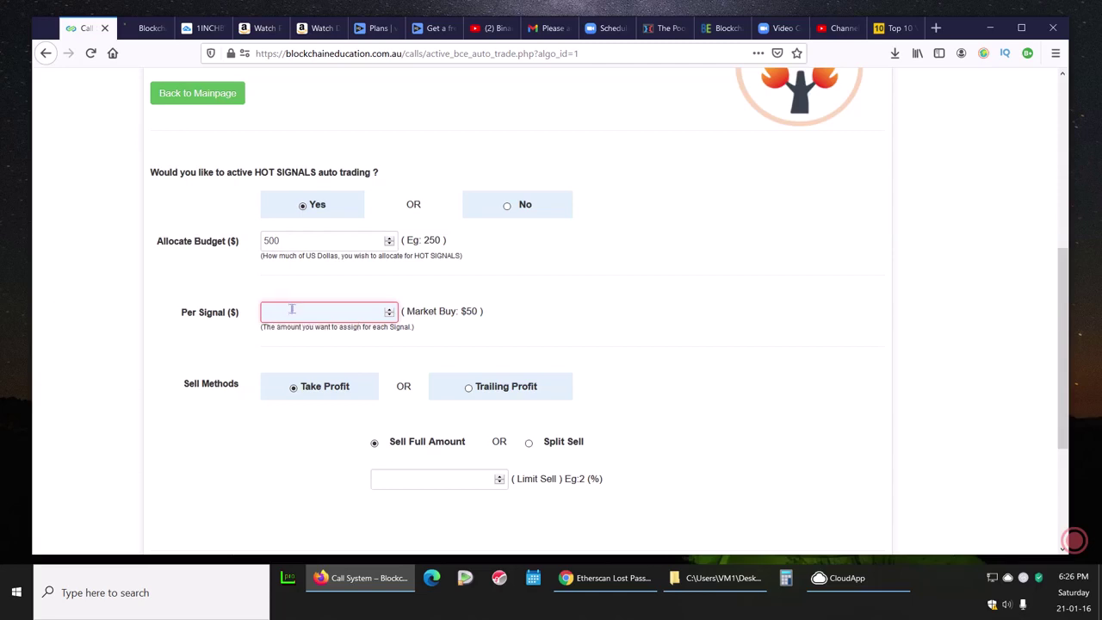
text(40)
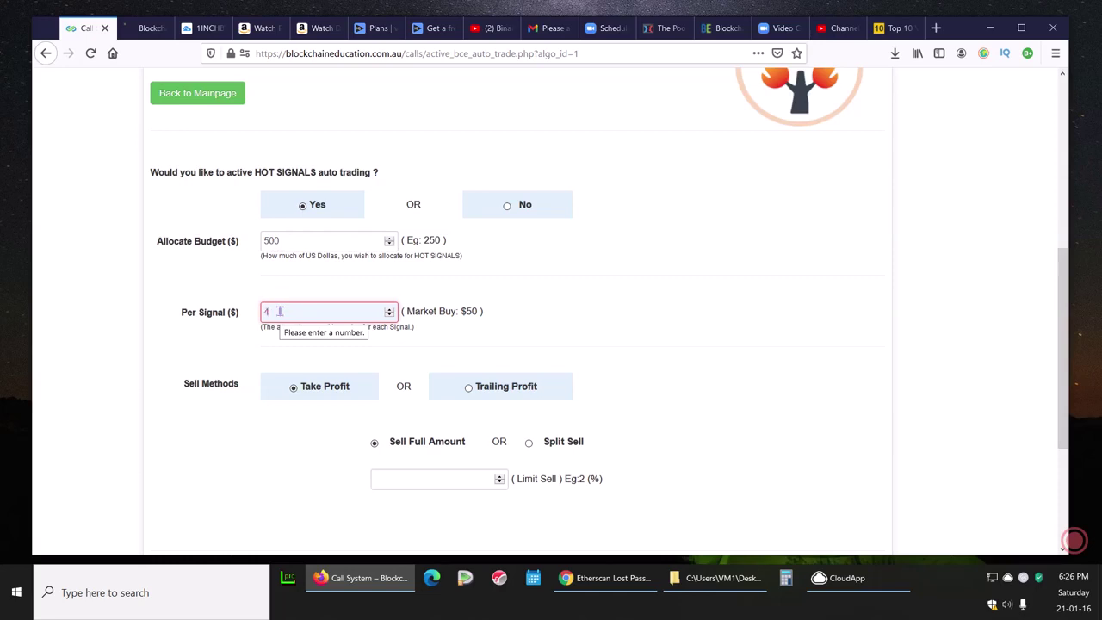
double_click(282, 246)
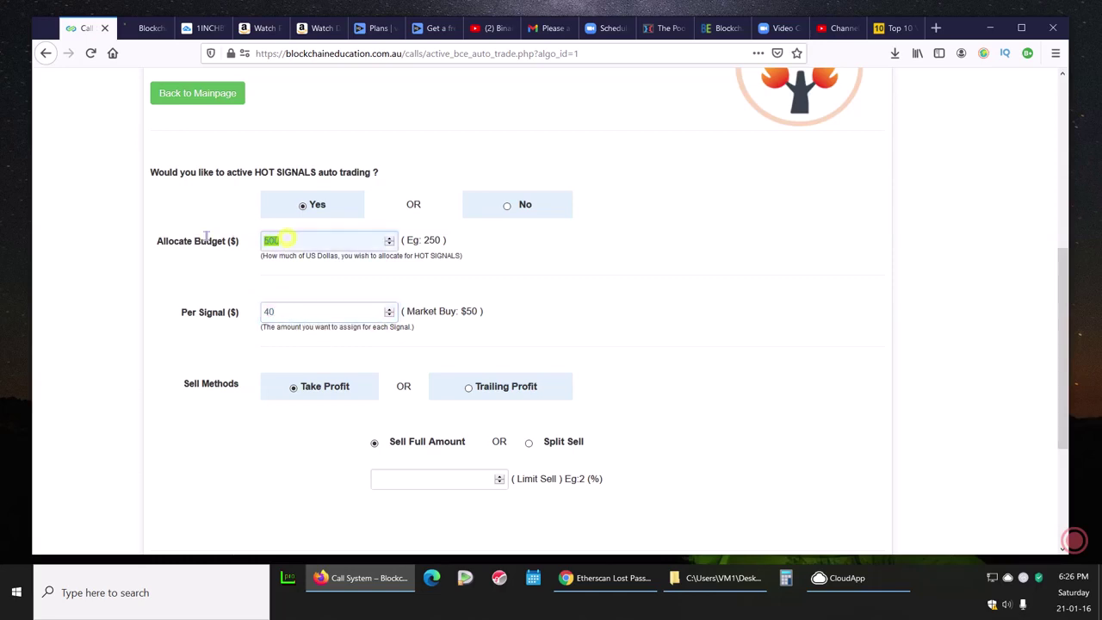
text(550)
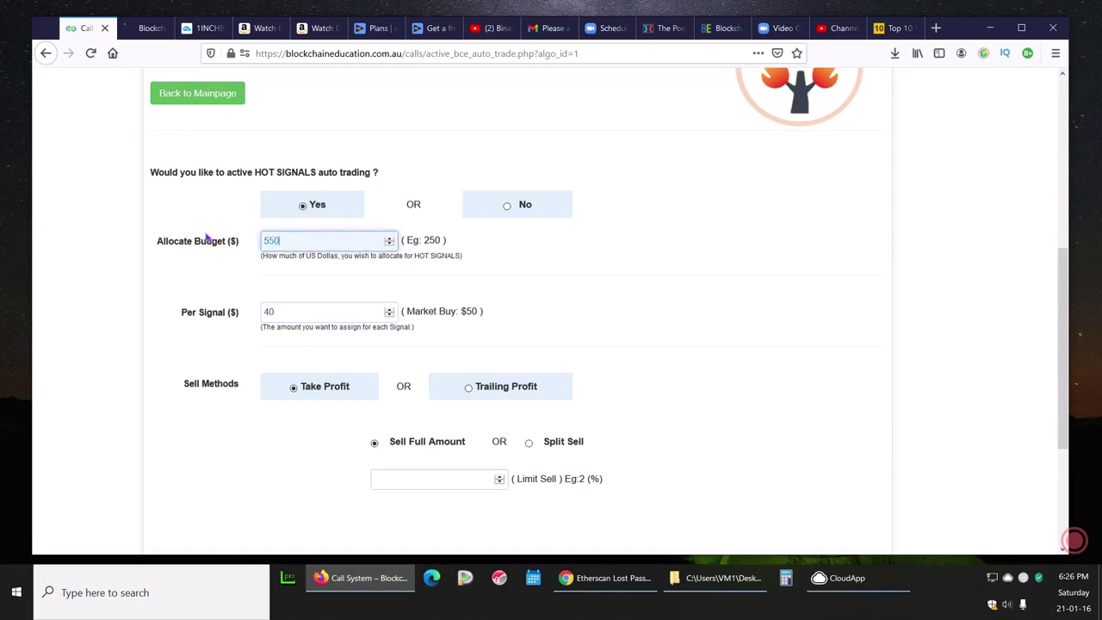
double_click(279, 312)
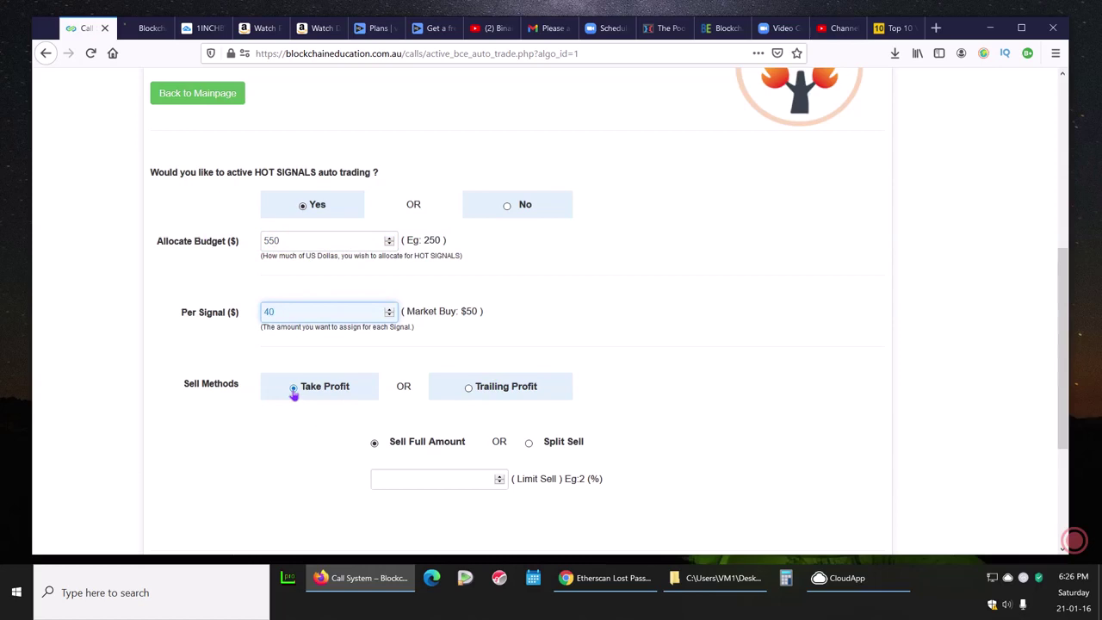
Step: Try limit sell percentages of 20, 50, 30 and 2 for selling the full amount under Take Profit
click(396, 478)
text(2)
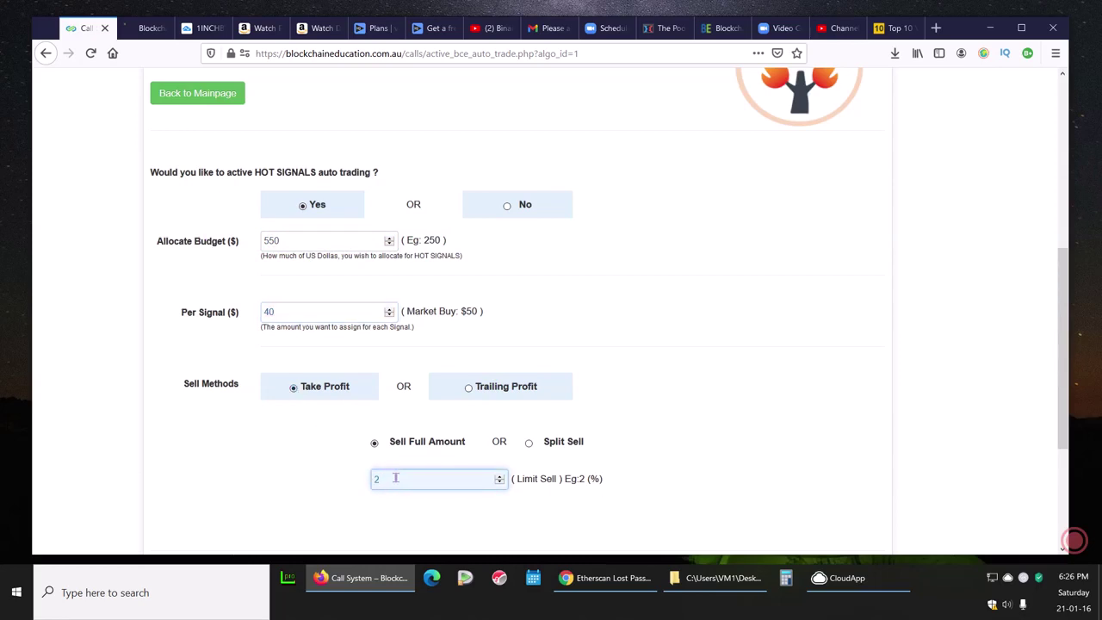
text(0)
key(BackSpace)
key(BackSpace)
text(50)
drag(393, 479, 373, 479)
key(BackSpace)
text(30)
drag(404, 478, 340, 490)
text(2)
Step: Switch the sell method to Trailing Profit with a trigger value of 10% and a deviation of 2%
click(467, 393)
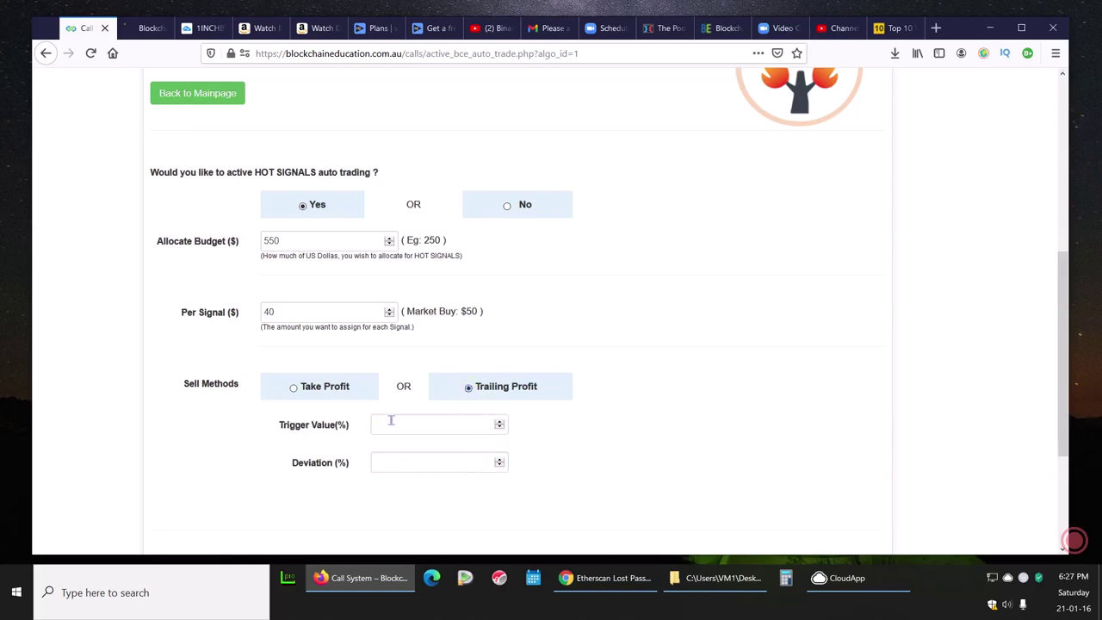
click(388, 422)
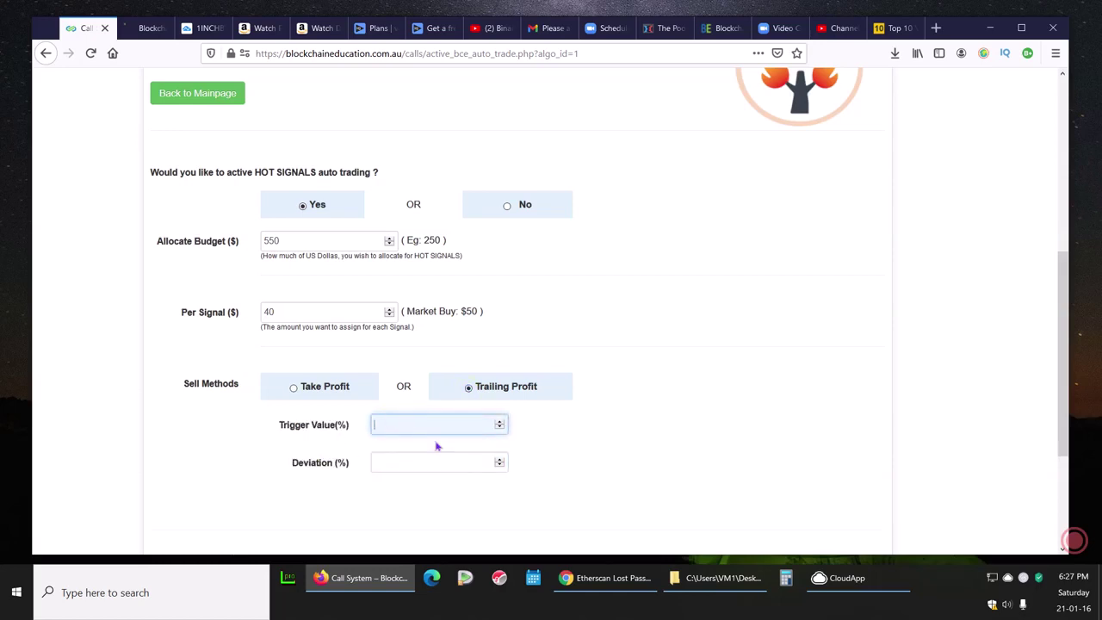
text(10)
double_click(380, 425)
click(382, 423)
click(384, 461)
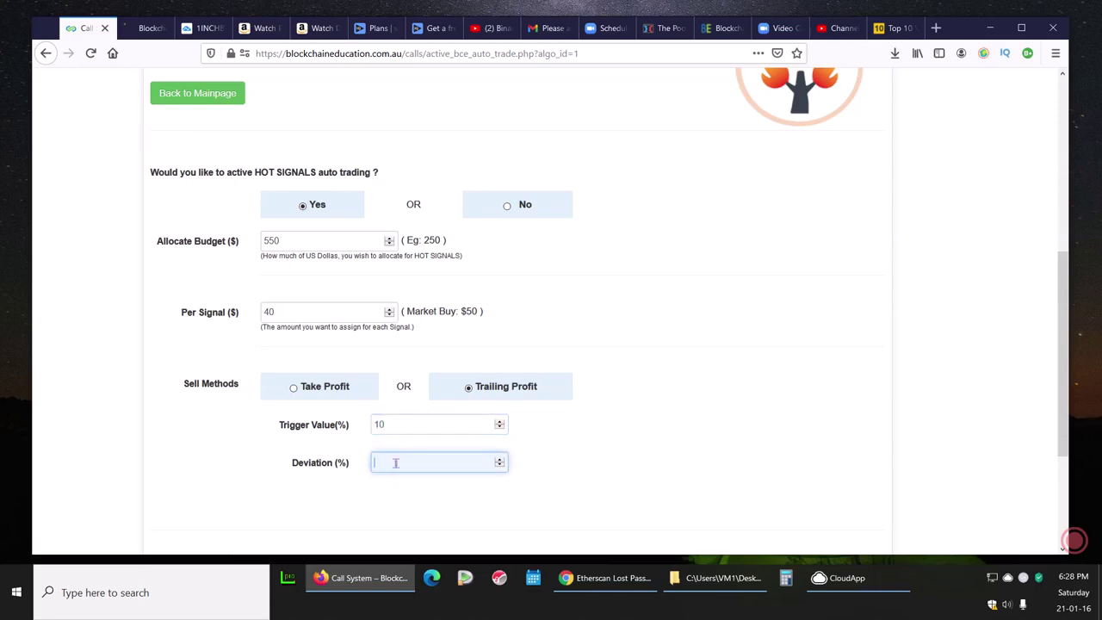
text(2)
Step: Set the trailing profit deviation to 3%
double_click(387, 461)
click(384, 463)
double_click(378, 463)
text(3)
Step: Set the trailing profit trigger value to 40% and the deviation to 5%
double_click(395, 424)
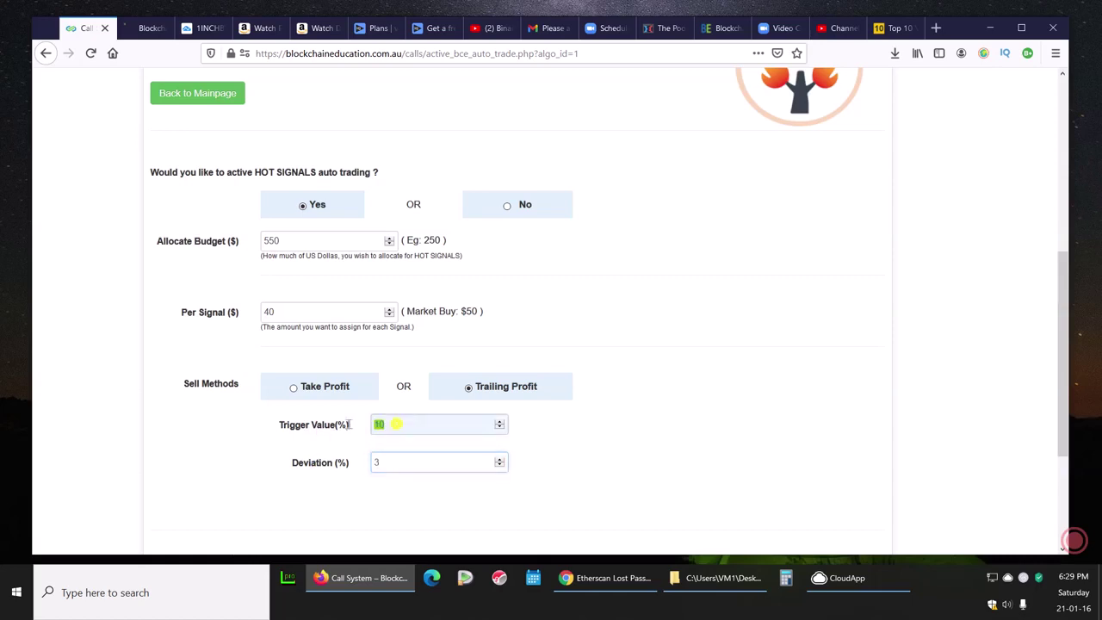
text(40)
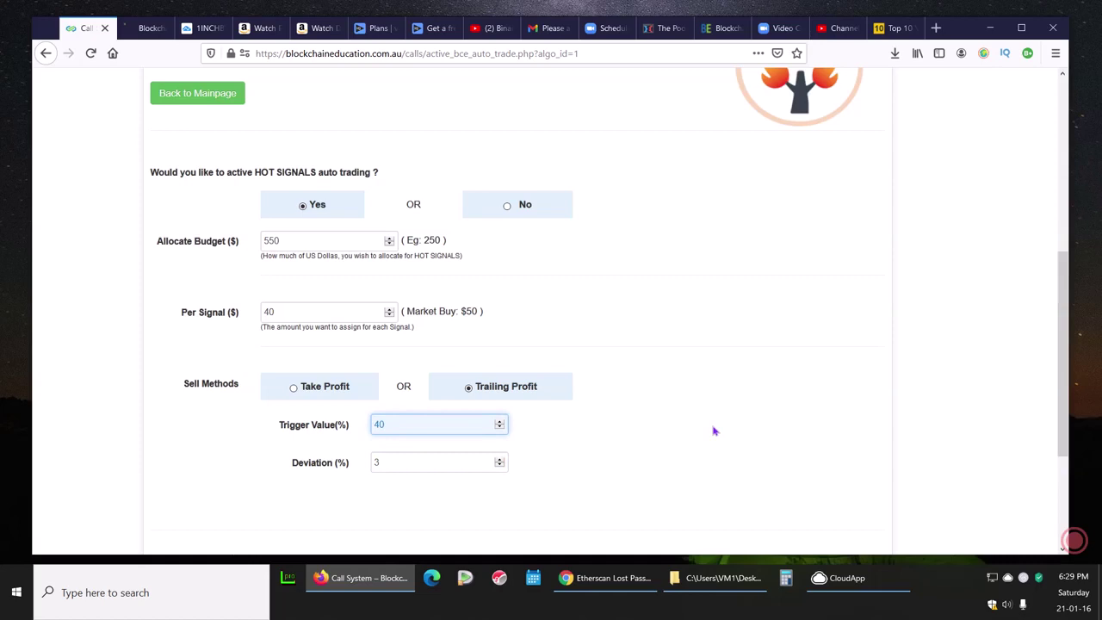
double_click(378, 462)
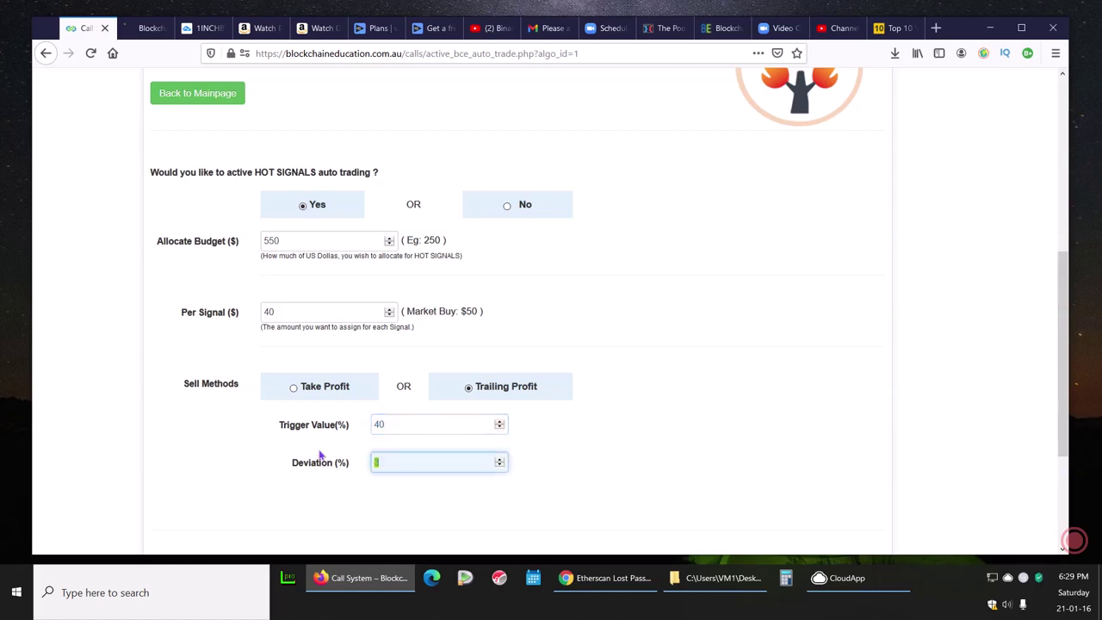
text(5)
Step: Review the rest of the HOT Signals settings, including the optional stop loss, the terms agreement and the save option
mouse_move(1067, 305)
mouse_down()
mouse_move(1070, 354)
mouse_move(1072, 325)
mouse_up()
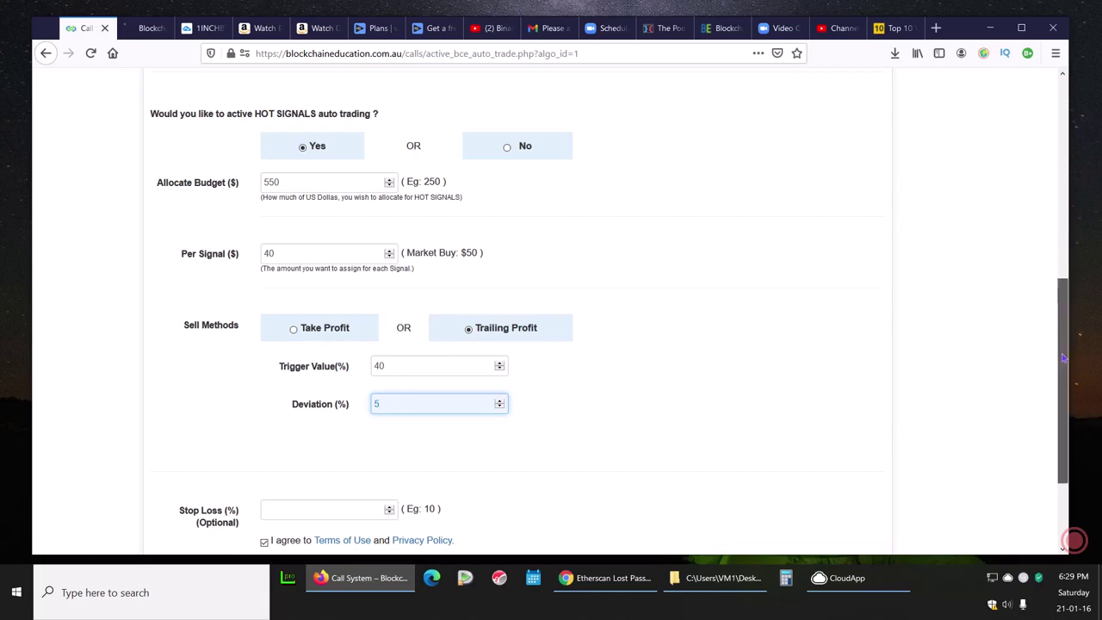
drag(1062, 353, 1070, 431)
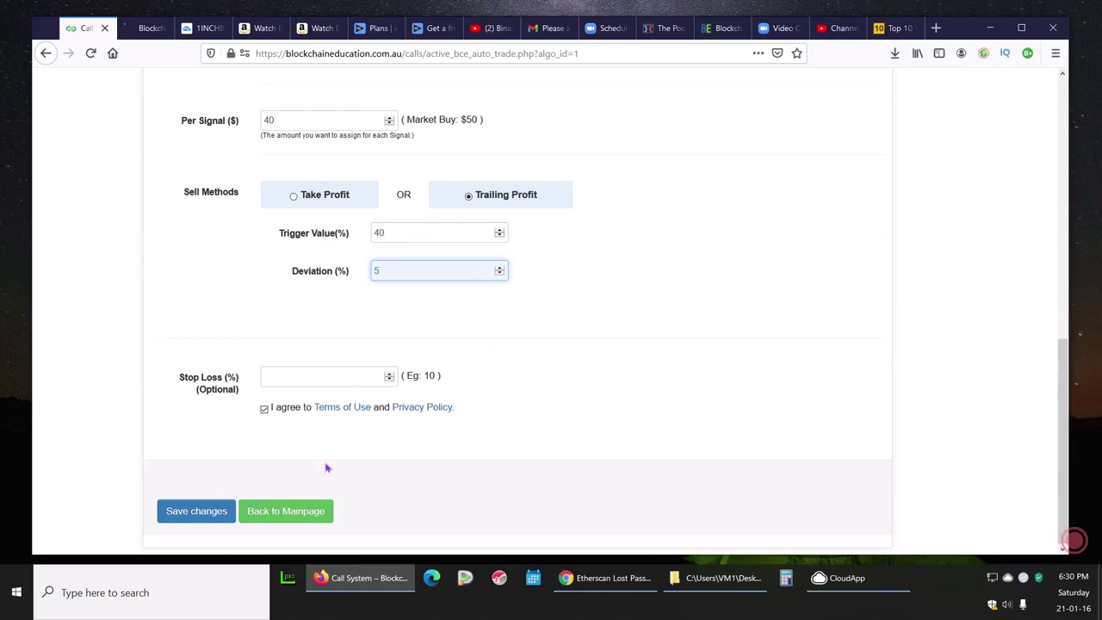
click(205, 513)
drag(1070, 407, 1091, 310)
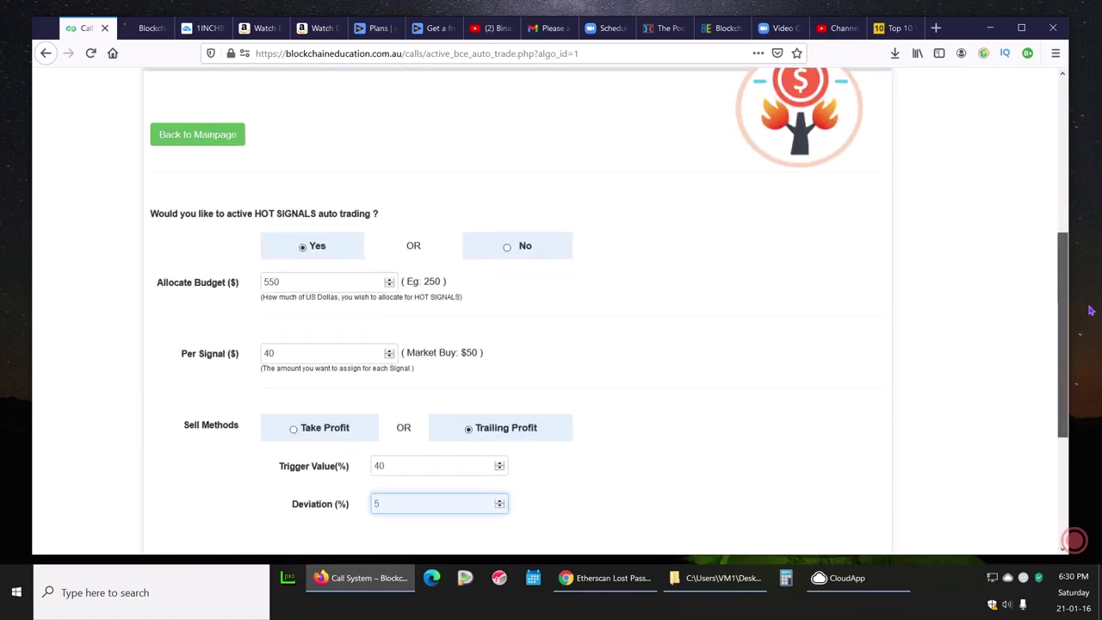
scroll(423, 372, down, 2)
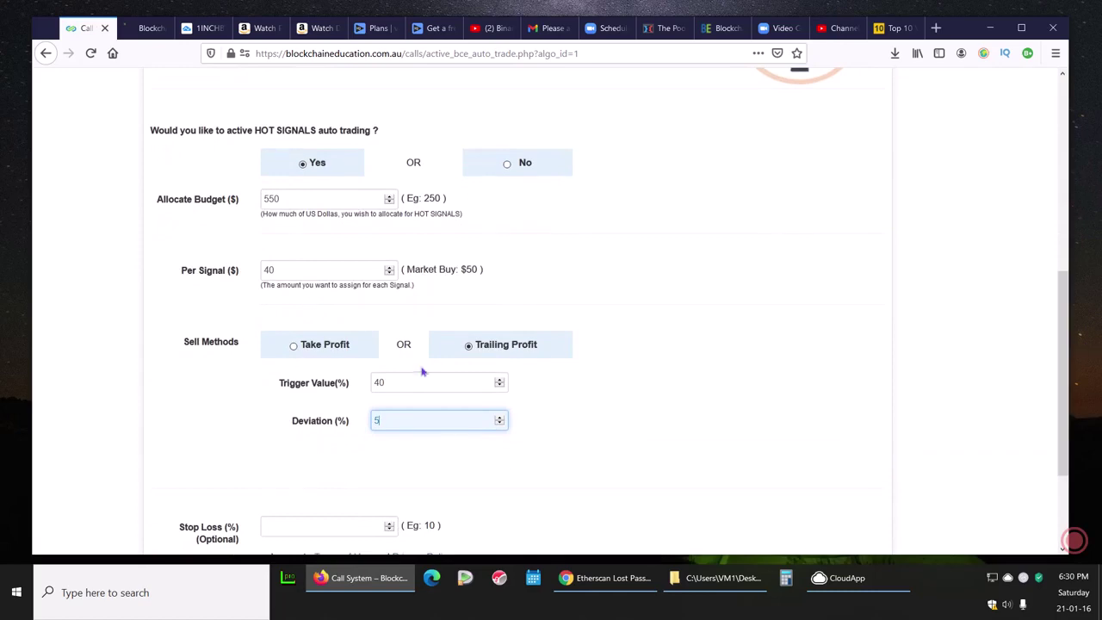
Step: Return to the auto trading page and open the Medium - Long Term Signals results at the live signals
click(45, 53)
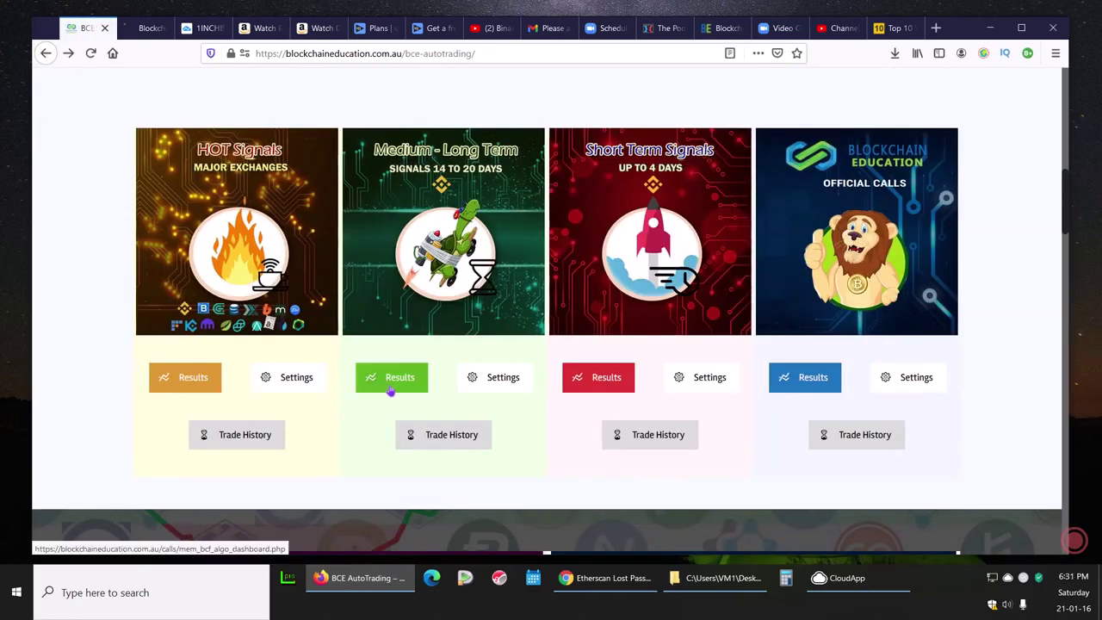
click(392, 388)
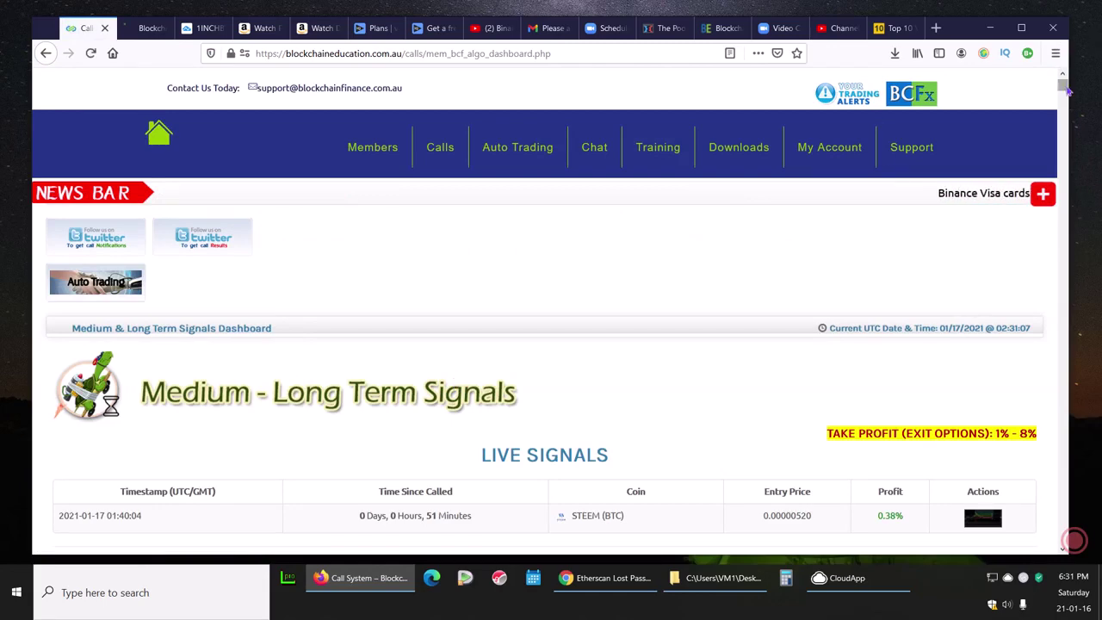
scroll(618, 268, down, 3)
scroll(617, 268, up, 3)
scroll(618, 268, down, 6)
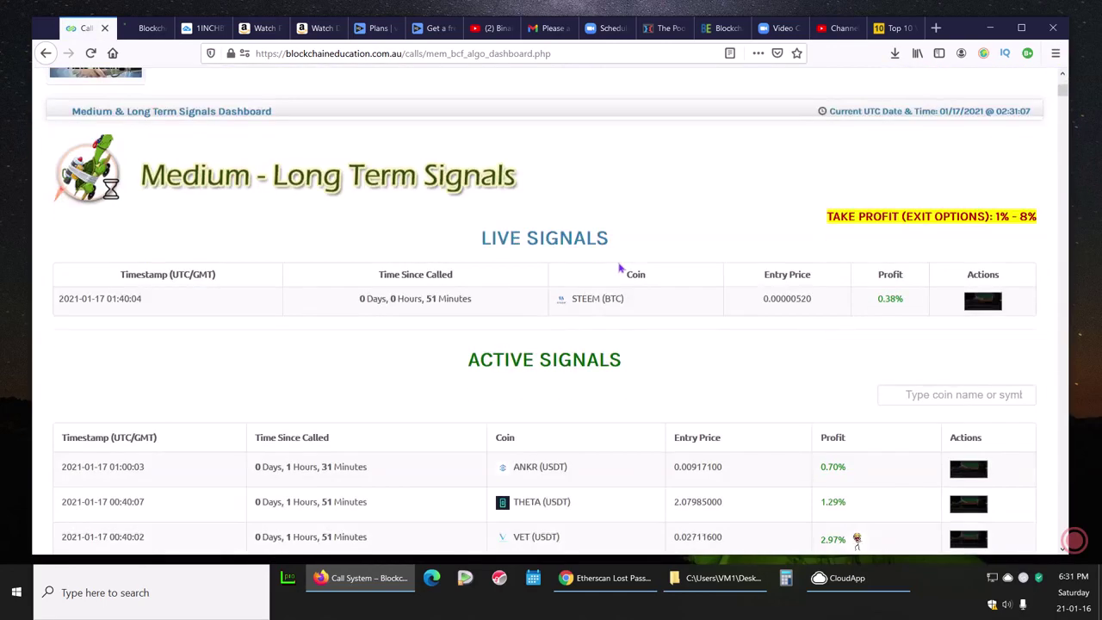
Step: Examine the profits of the active Medium - Long Term signals, from calls hours old to calls about three days old
scroll(618, 268, down, 1)
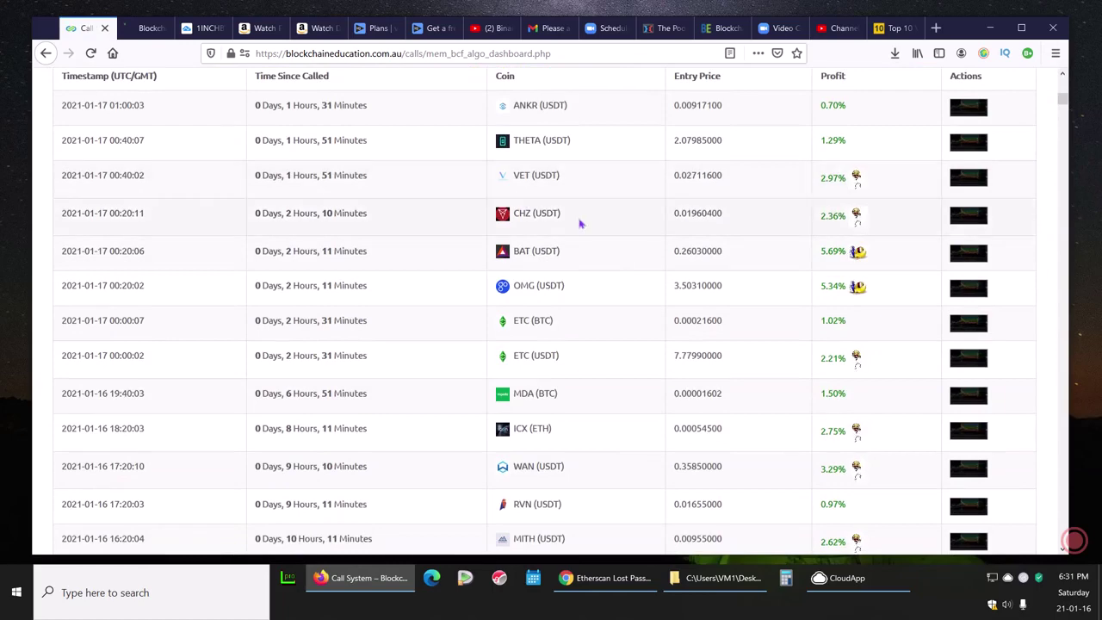
scroll(579, 224, down, 3)
scroll(579, 225, down, 2)
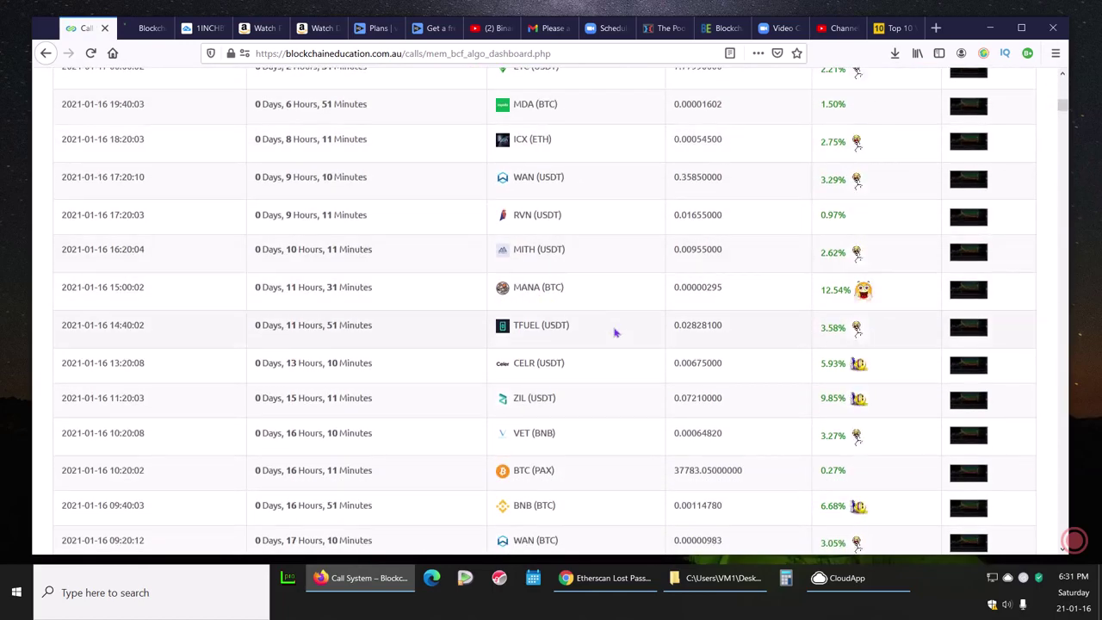
scroll(615, 331, down, 5)
scroll(612, 334, down, 11)
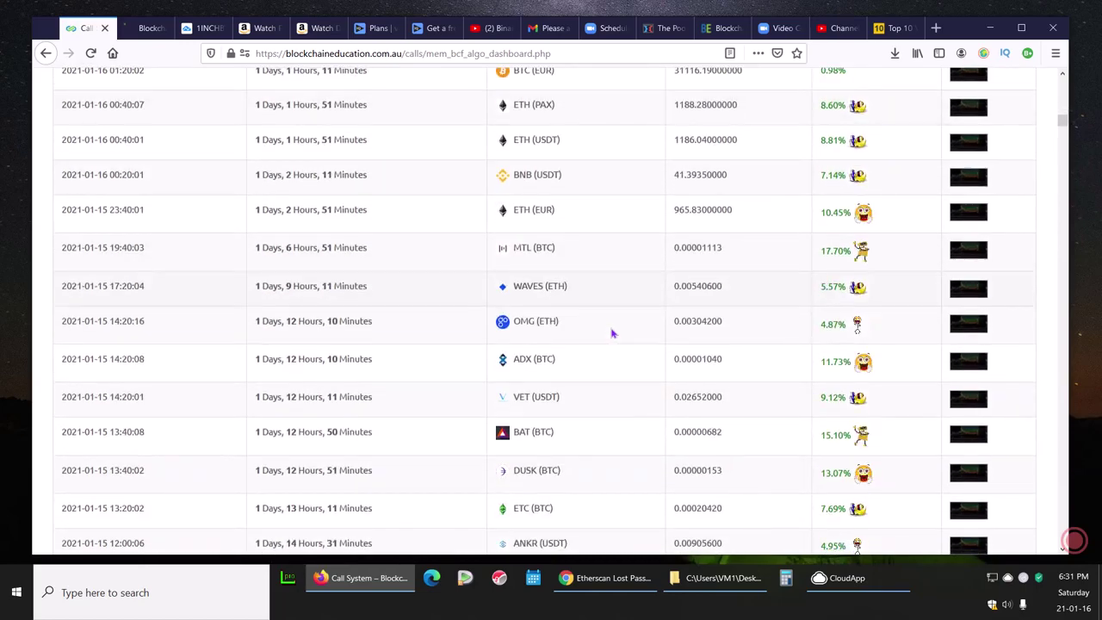
scroll(520, 278, down, 3)
scroll(520, 278, down, 8)
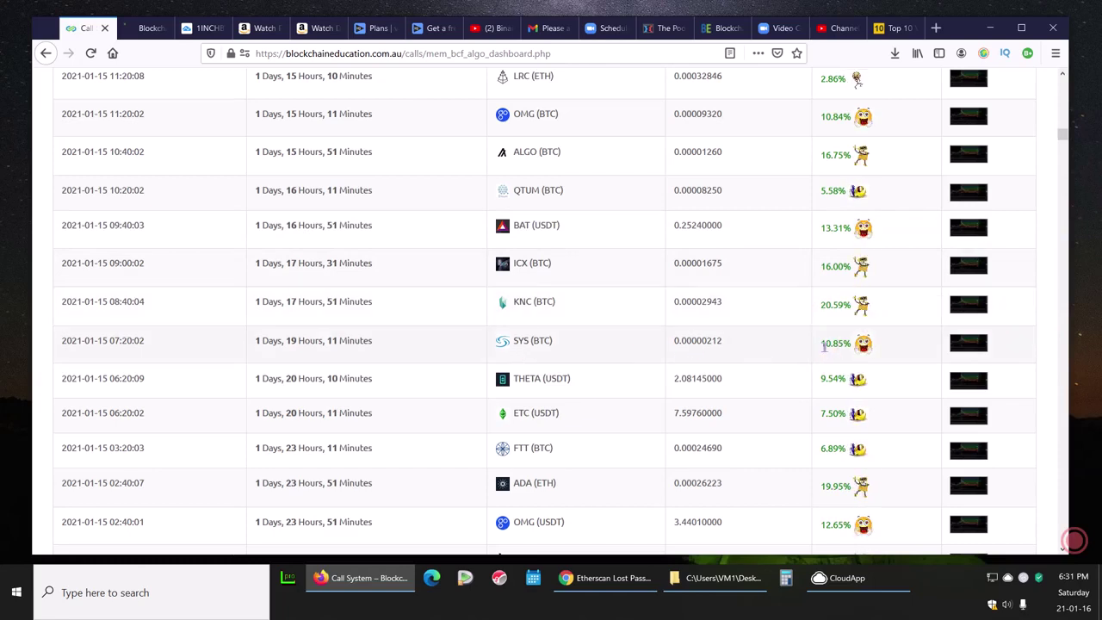
scroll(833, 347, down, 2)
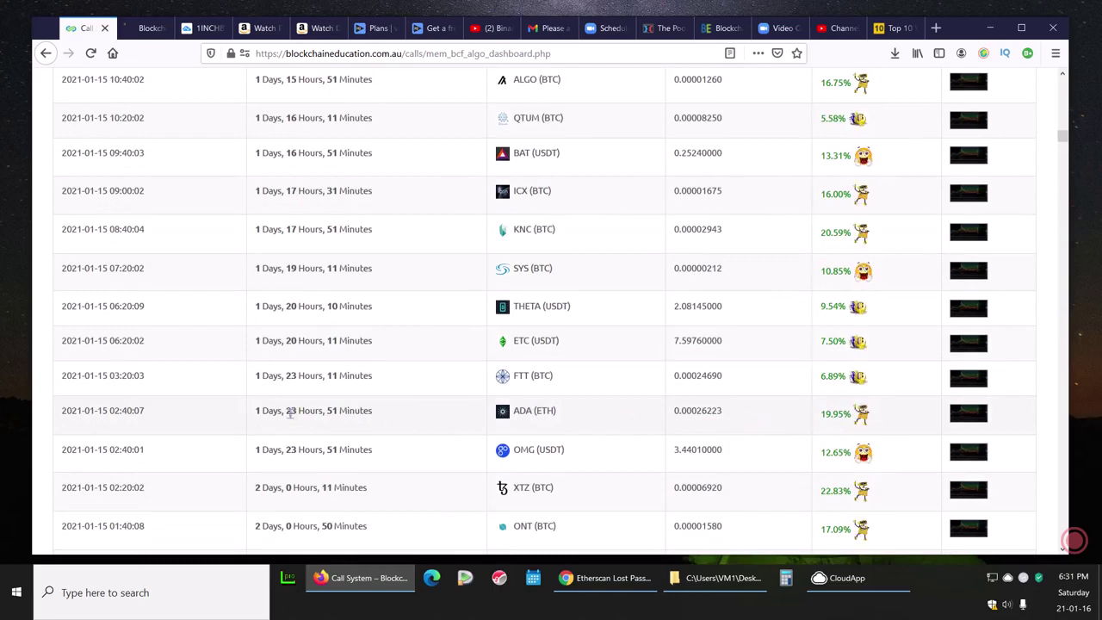
scroll(290, 414, down, 6)
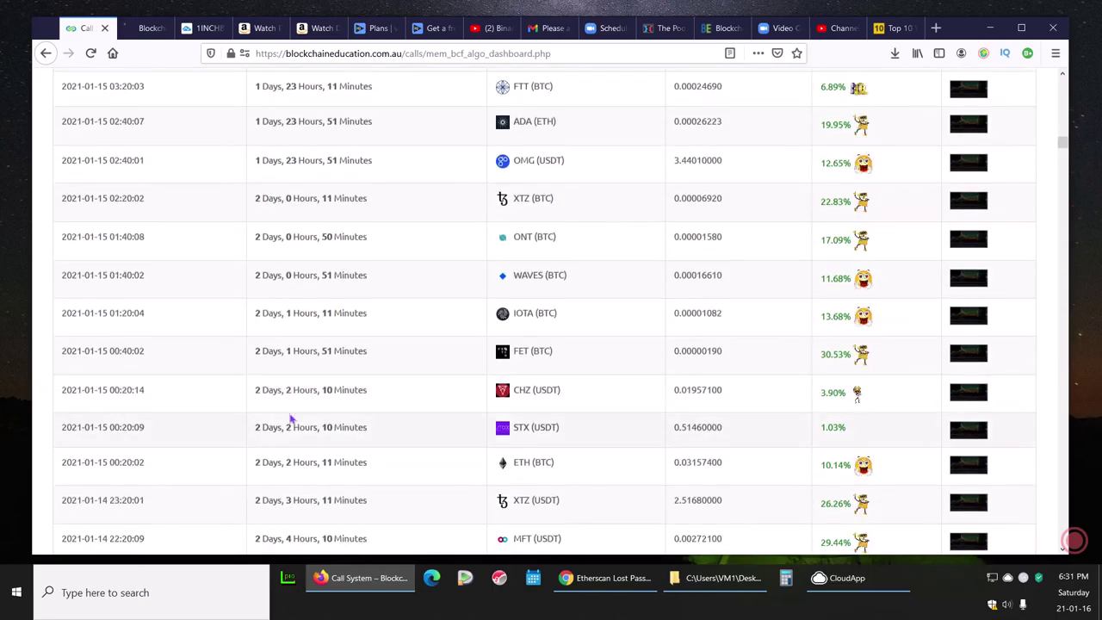
scroll(291, 418, down, 8)
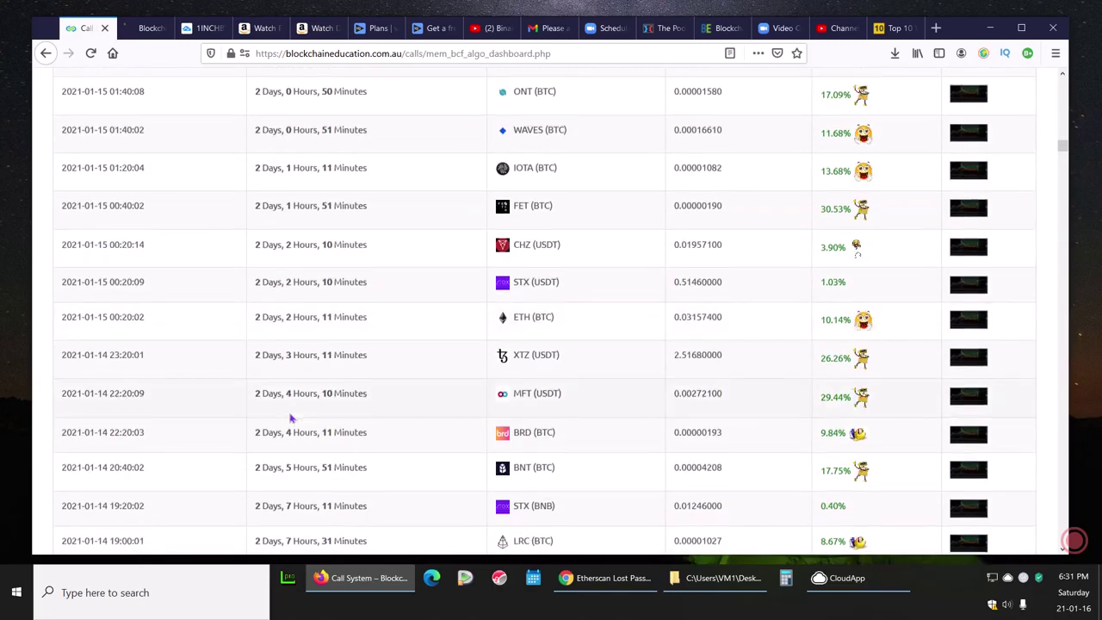
scroll(291, 417, down, 3)
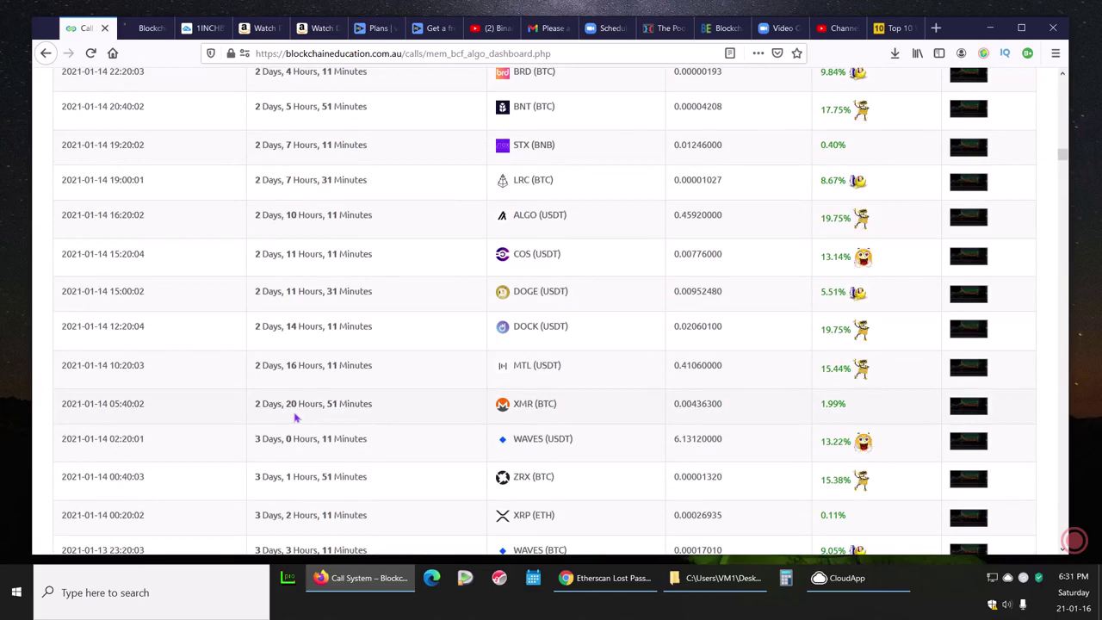
Step: Examine the profits of the active Medium - Long Term signals from calls about three to five days old
scroll(295, 417, down, 3)
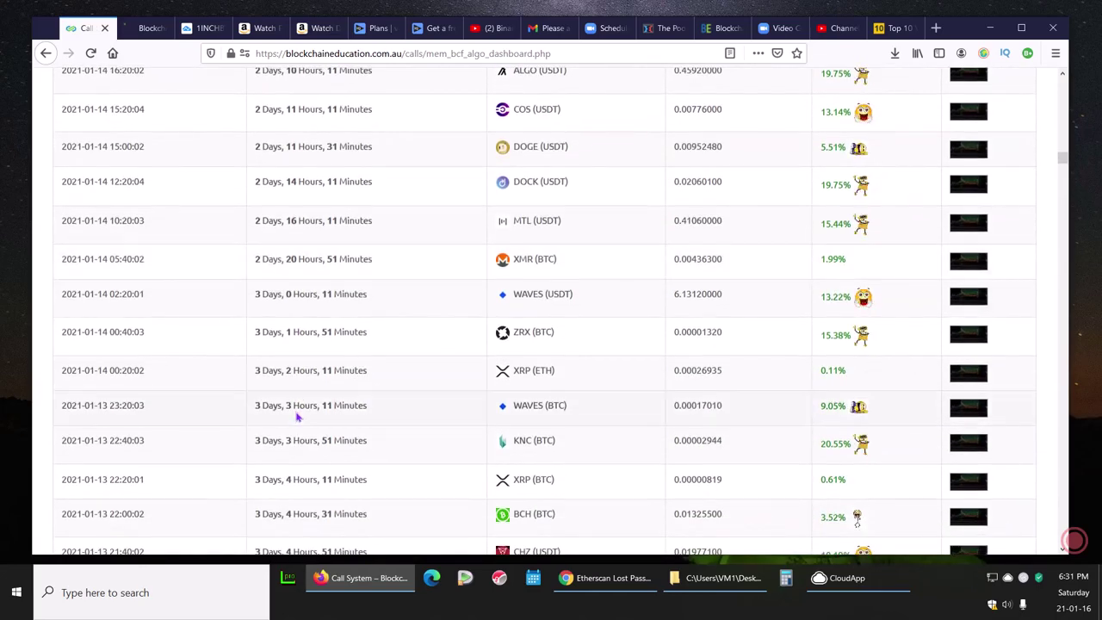
scroll(295, 416, down, 3)
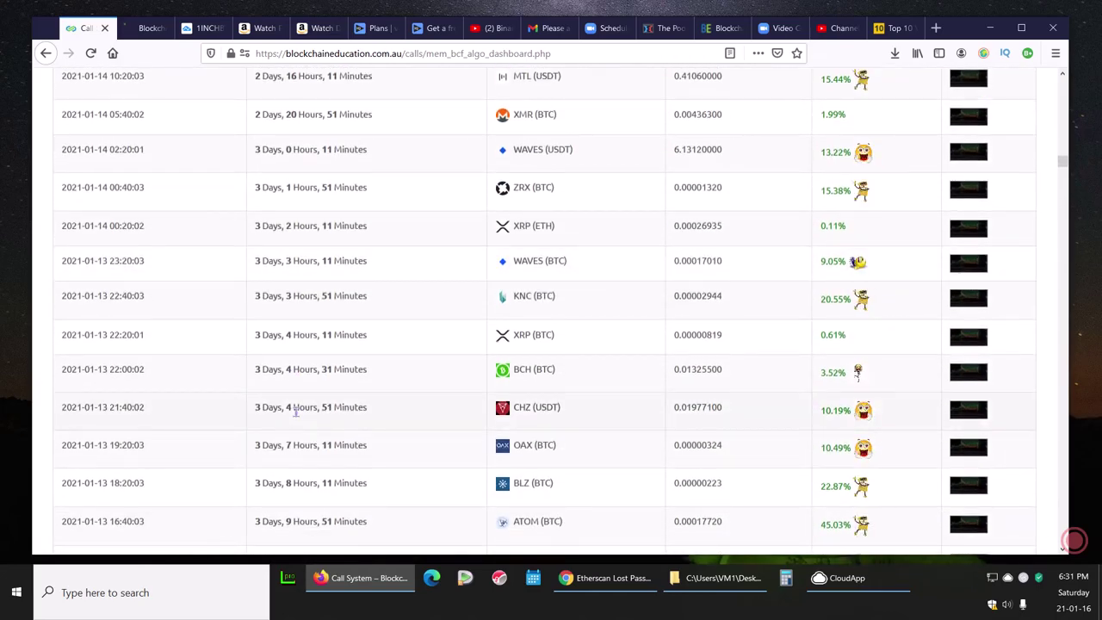
scroll(295, 413, down, 2)
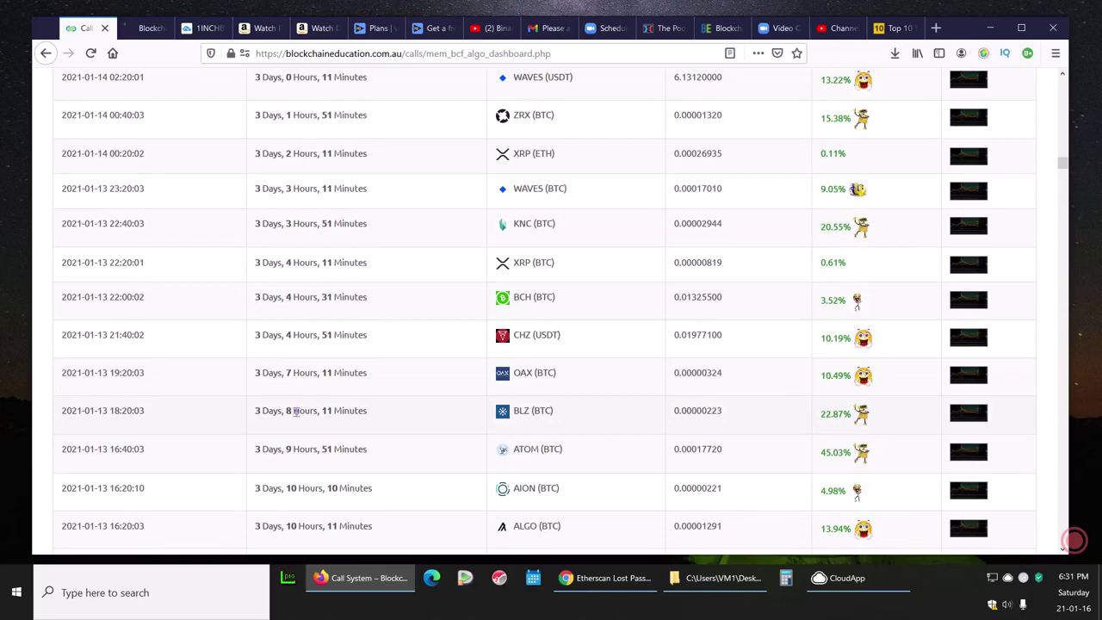
scroll(350, 414, down, 7)
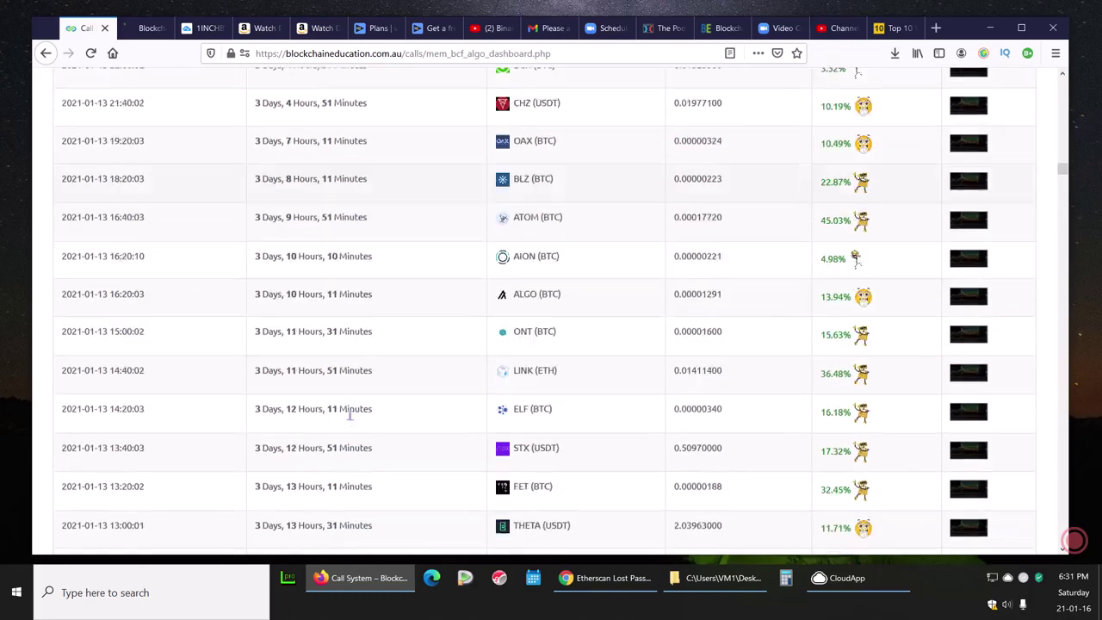
scroll(352, 420, down, 4)
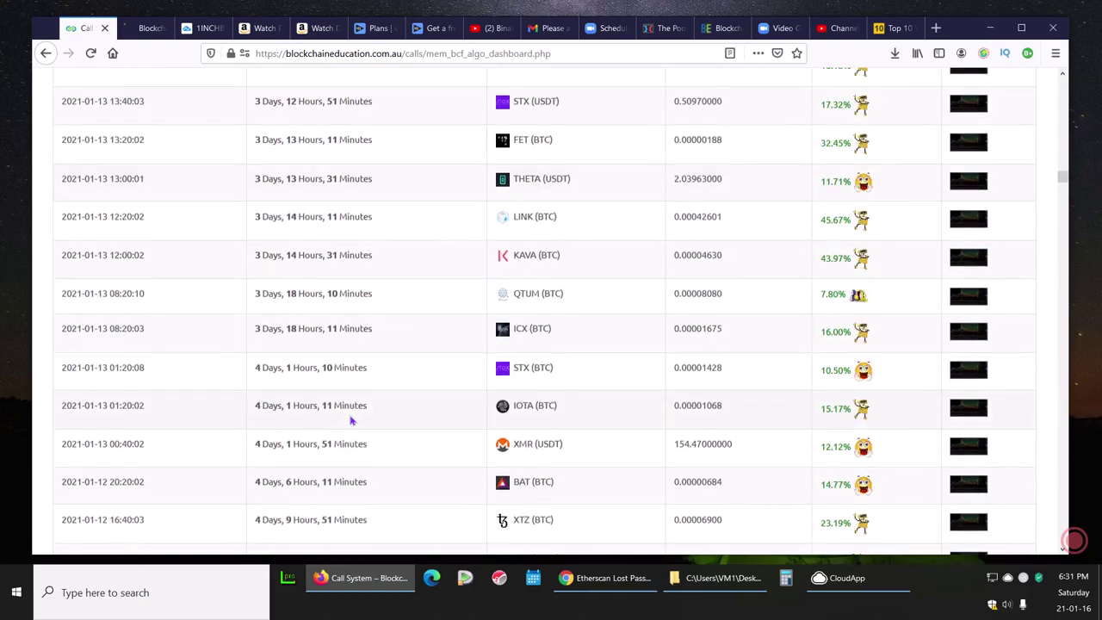
scroll(351, 420, down, 5)
scroll(349, 415, down, 4)
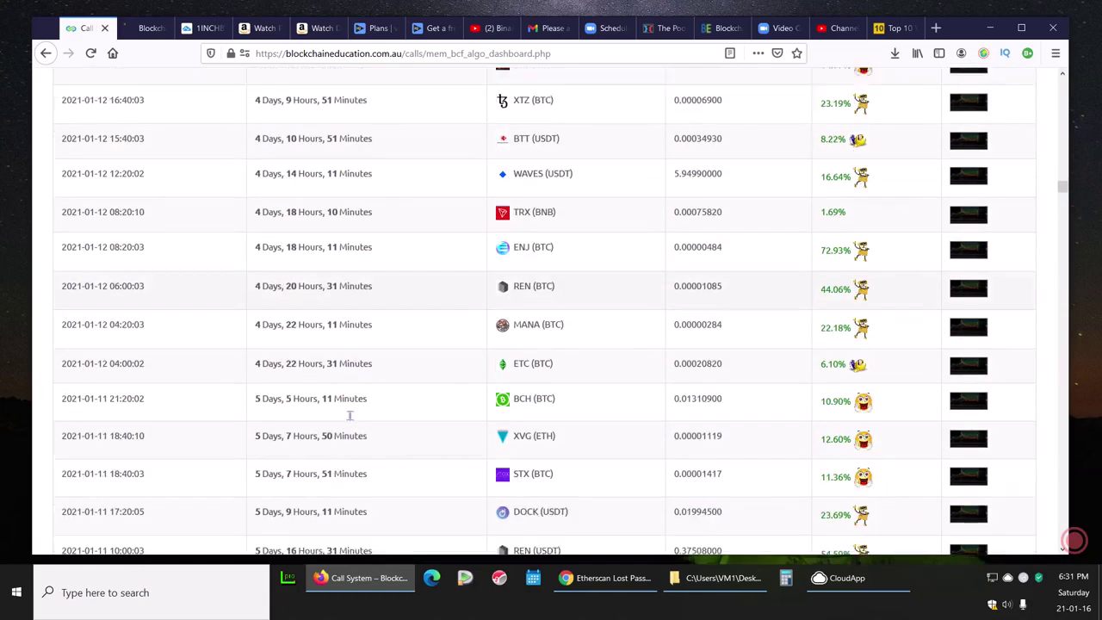
scroll(465, 403, up, 6)
scroll(465, 405, up, 5)
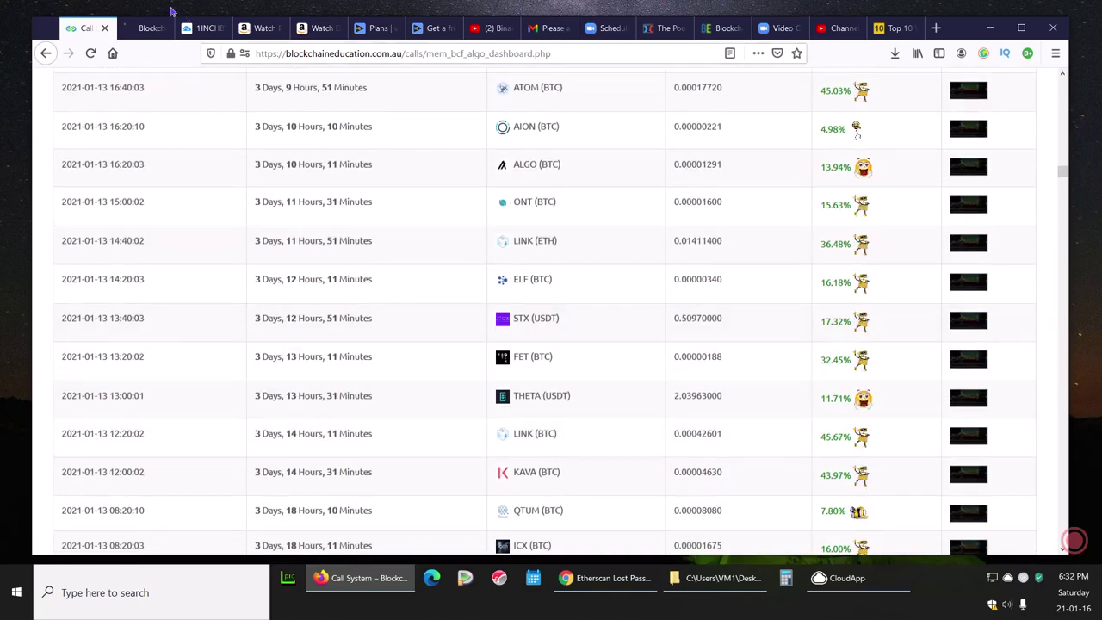
Step: Return to the auto trading page and open the Medium - Long Term signals settings at the activation question
click(46, 52)
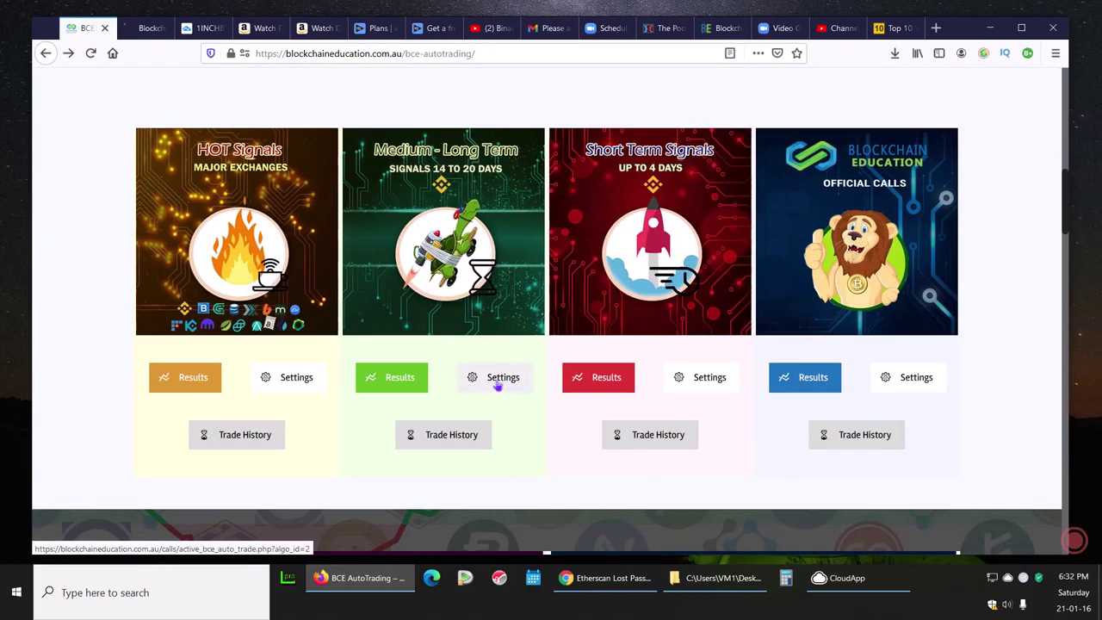
click(496, 384)
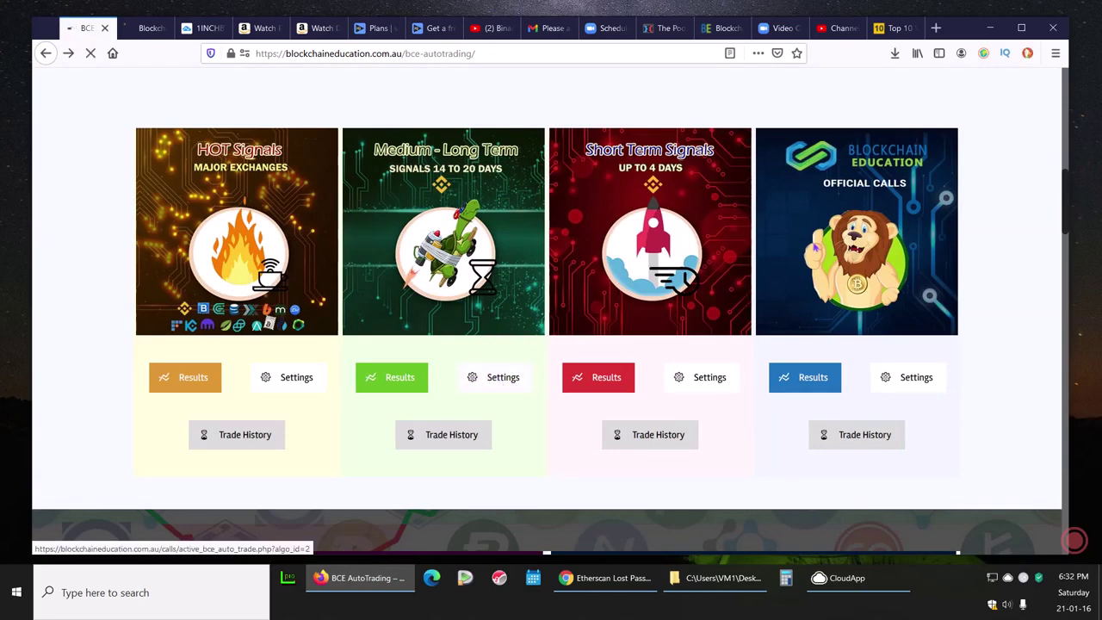
scroll(485, 414, down, 2)
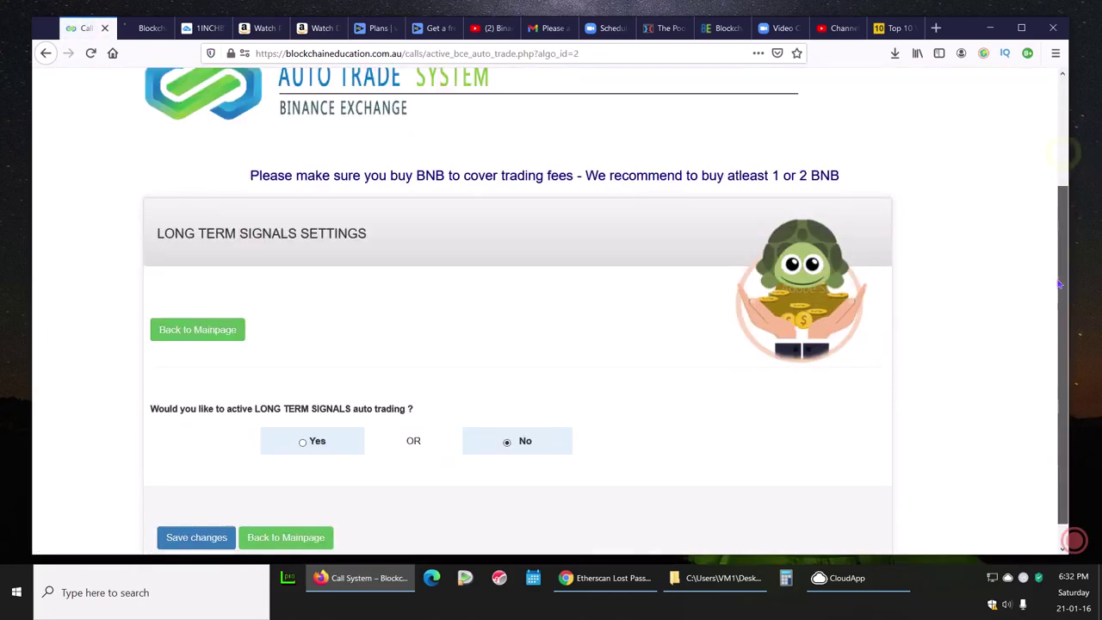
Step: Activate LONG TERM SIGNALS auto trading with the Trailing Profit sell method, going through the budget, per-signal, trigger value and deviation fields without entering amounts
click(310, 416)
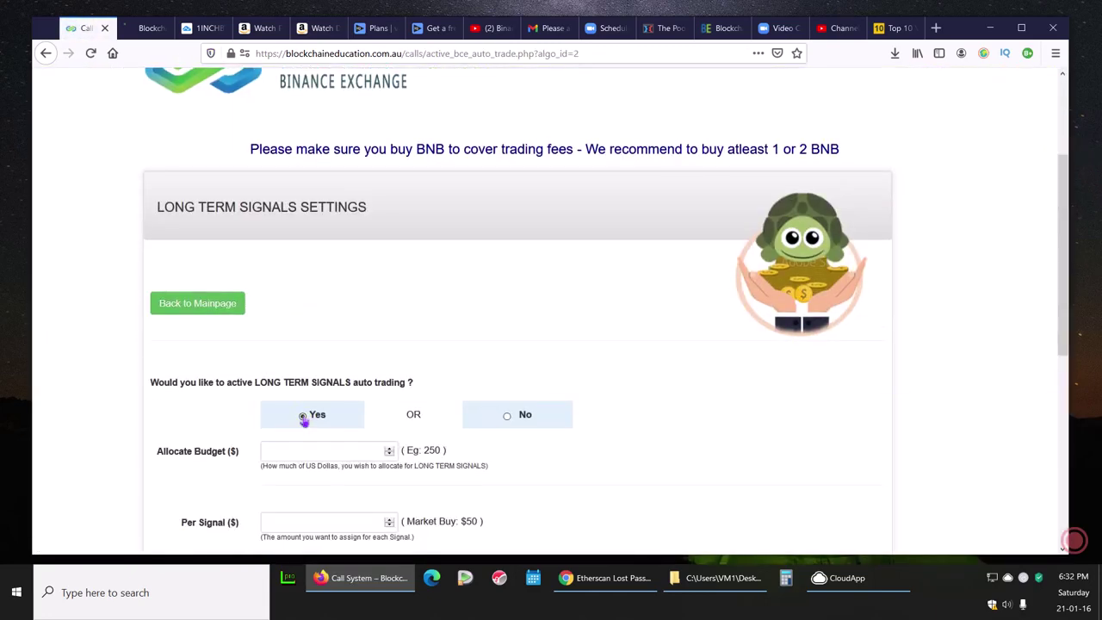
click(274, 451)
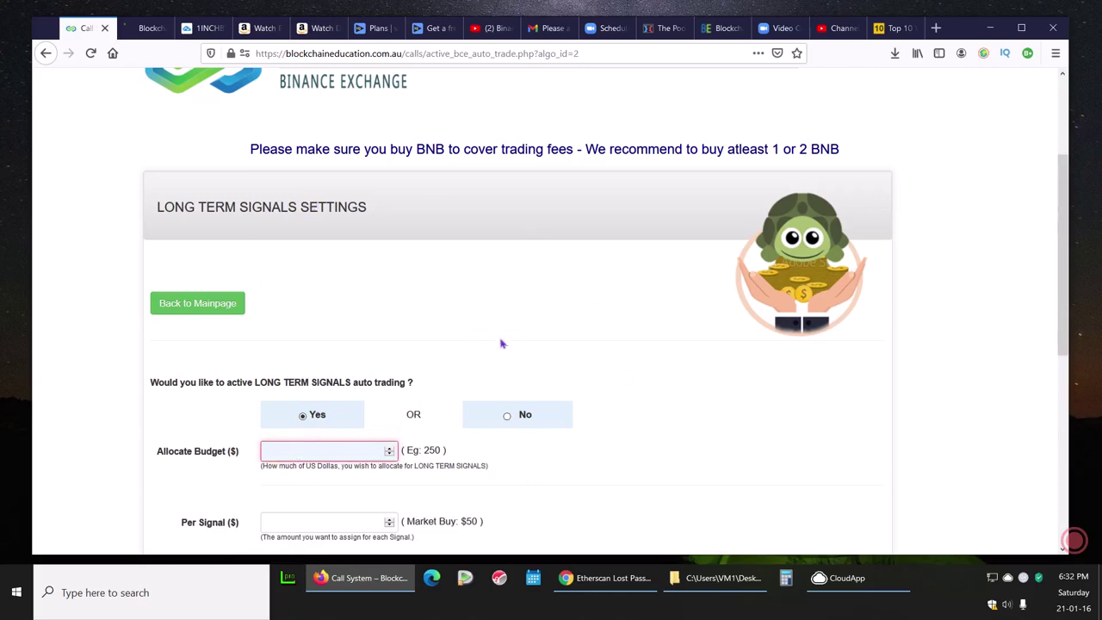
click(272, 524)
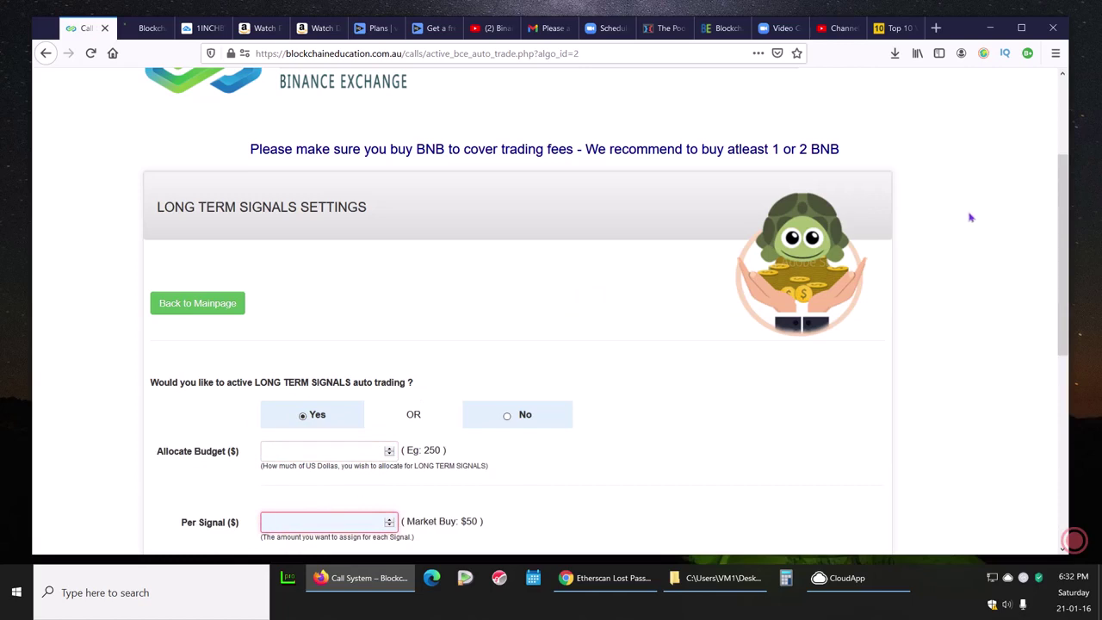
scroll(1060, 217, down, 3)
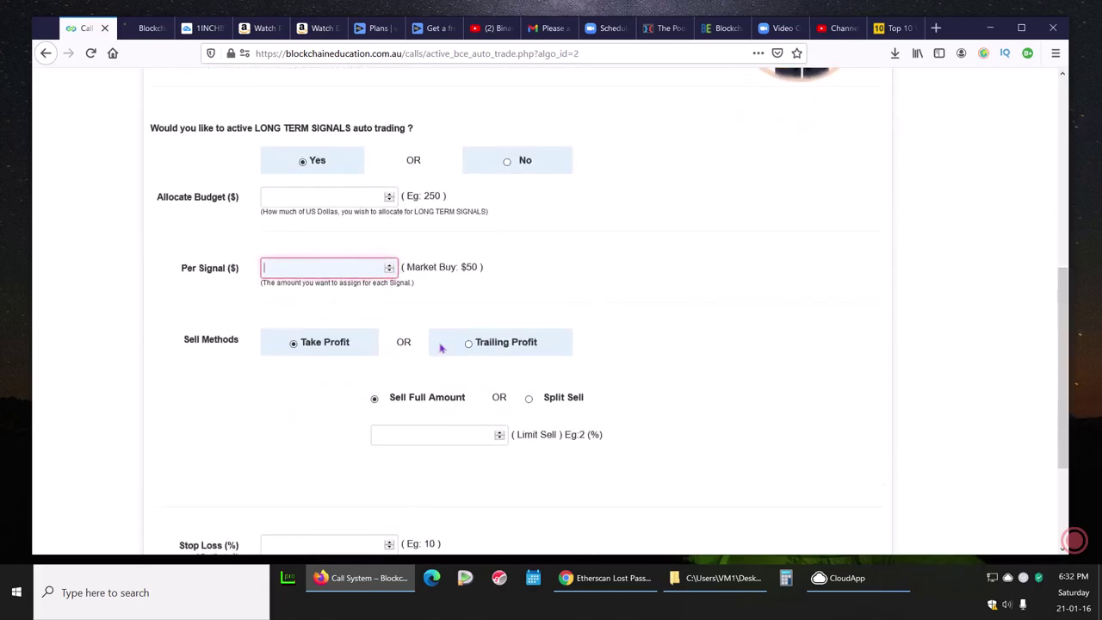
click(469, 344)
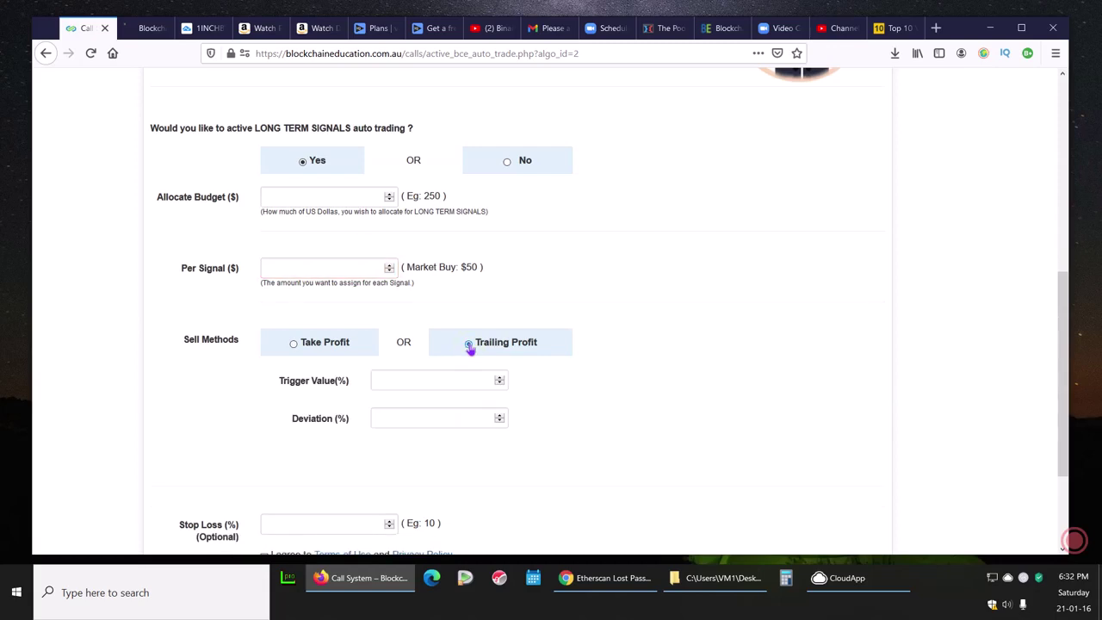
click(374, 380)
click(378, 419)
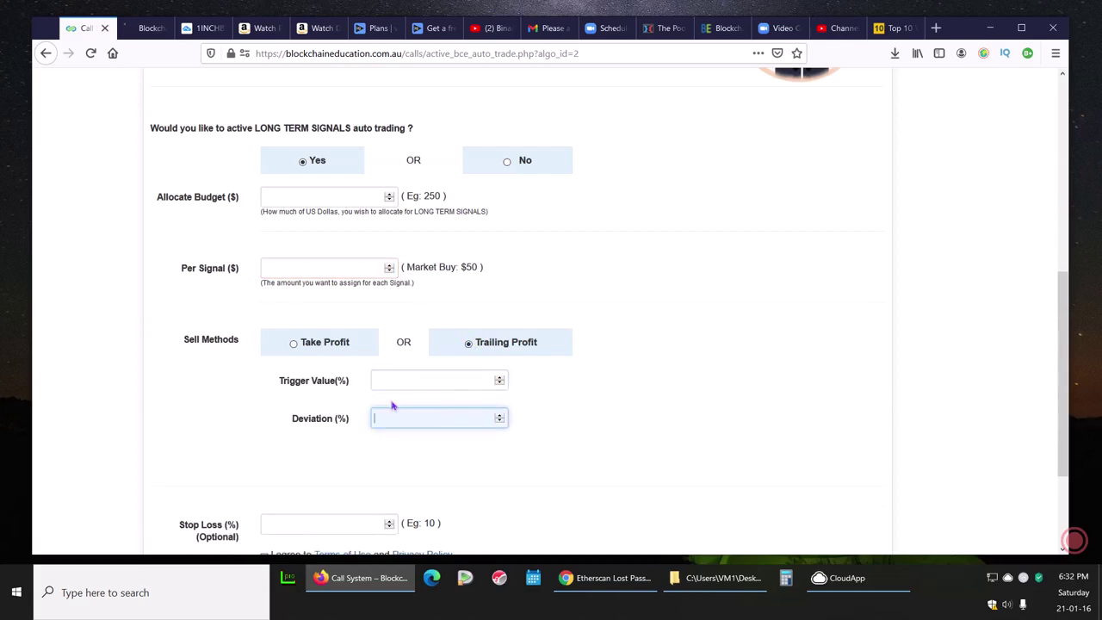
Step: Review the optional stop loss, terms agreement and save option, and return to the auto trading page without saving
scroll(1056, 368, down, 3)
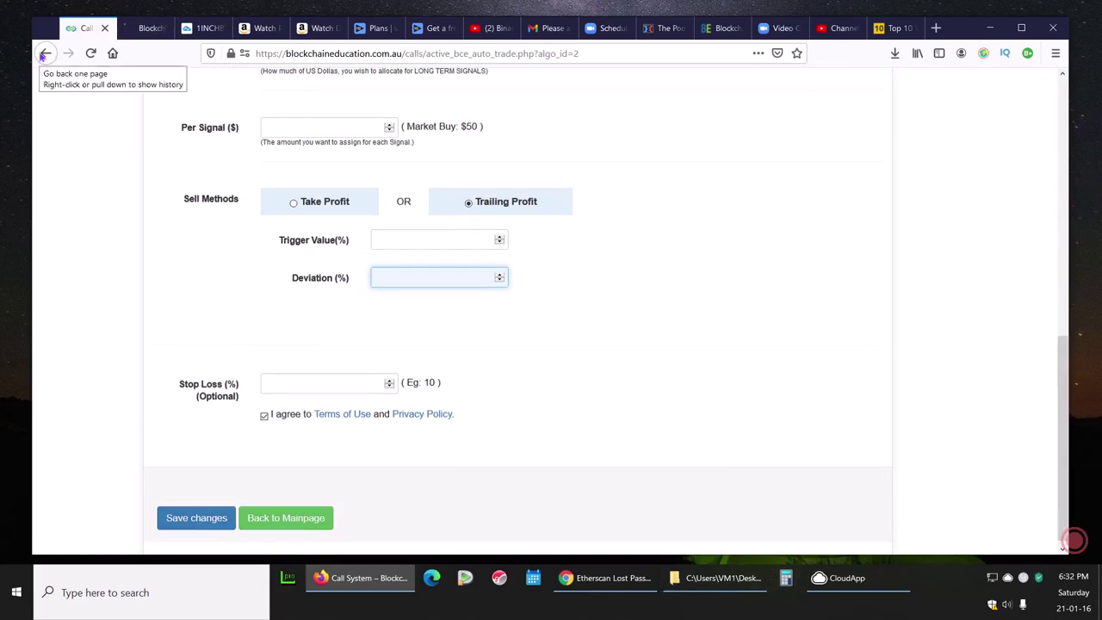
click(45, 54)
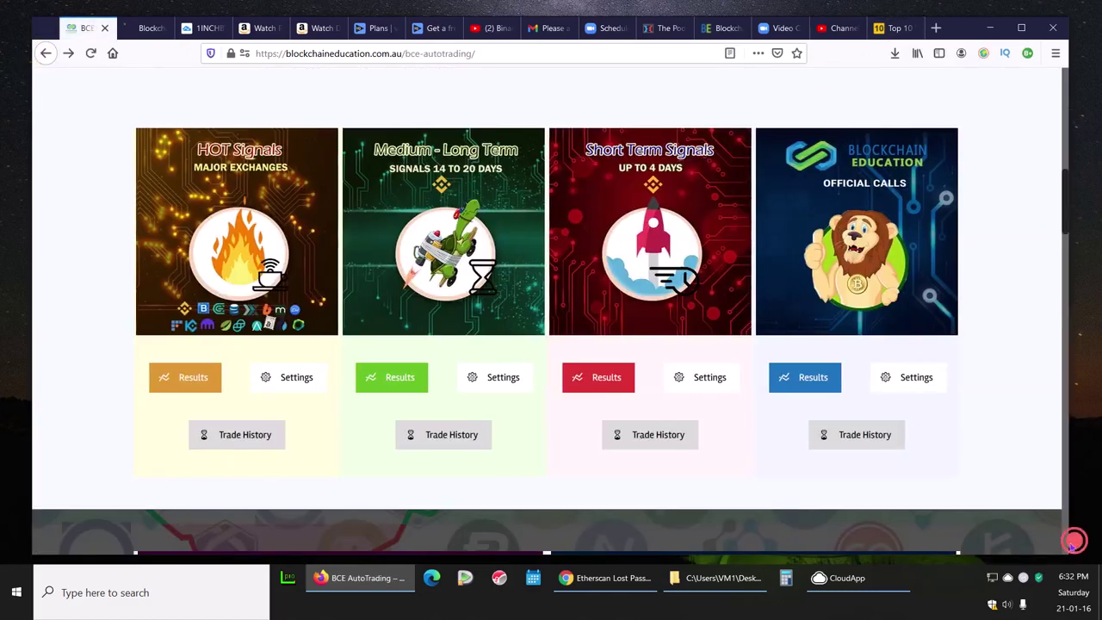
mouse_move(1072, 542)
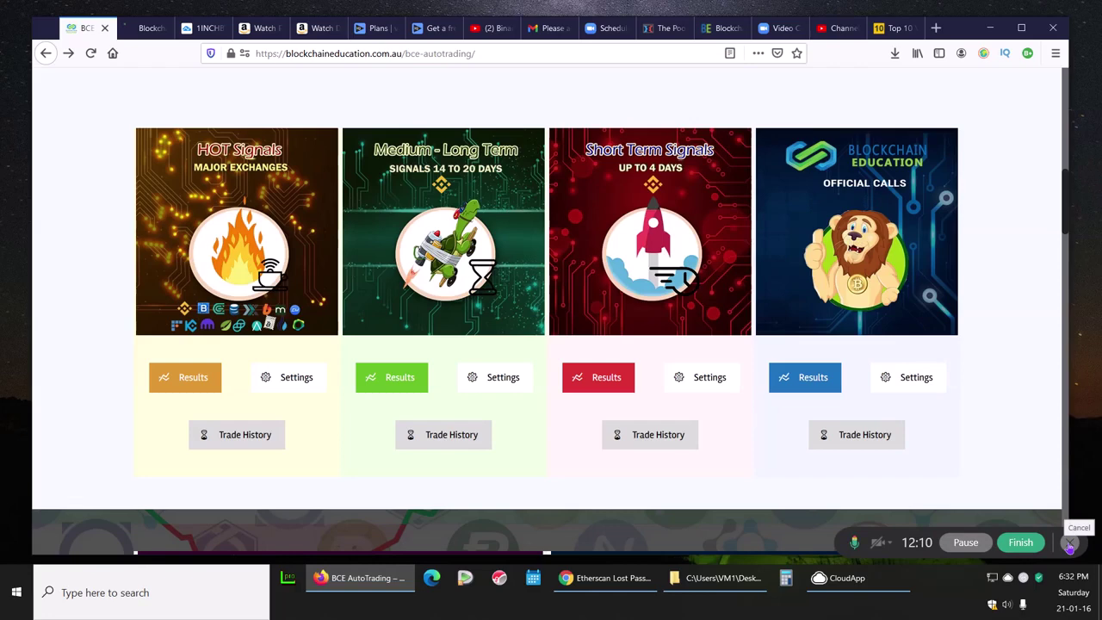